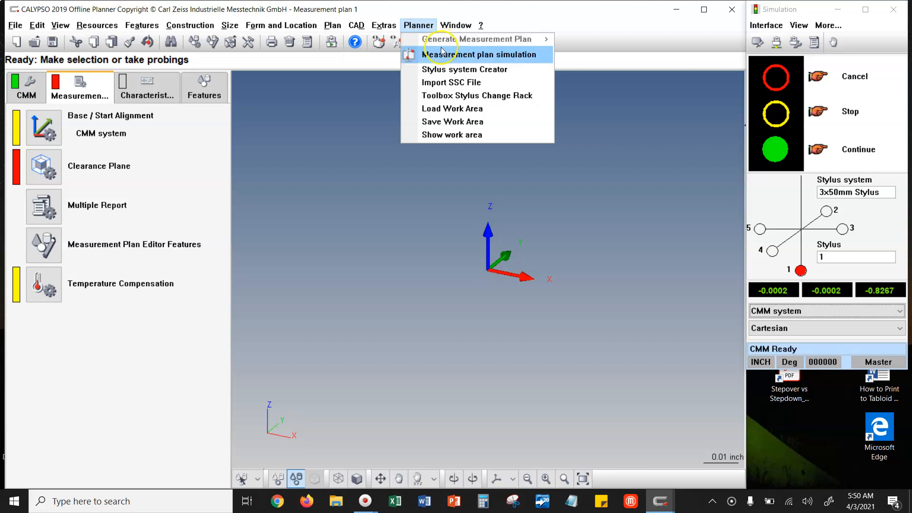
Step: Move the measurement plan simulation window below the simulated CMM controls and set the coordinate display to Base Alignment
drag(425, 200, 815, 329)
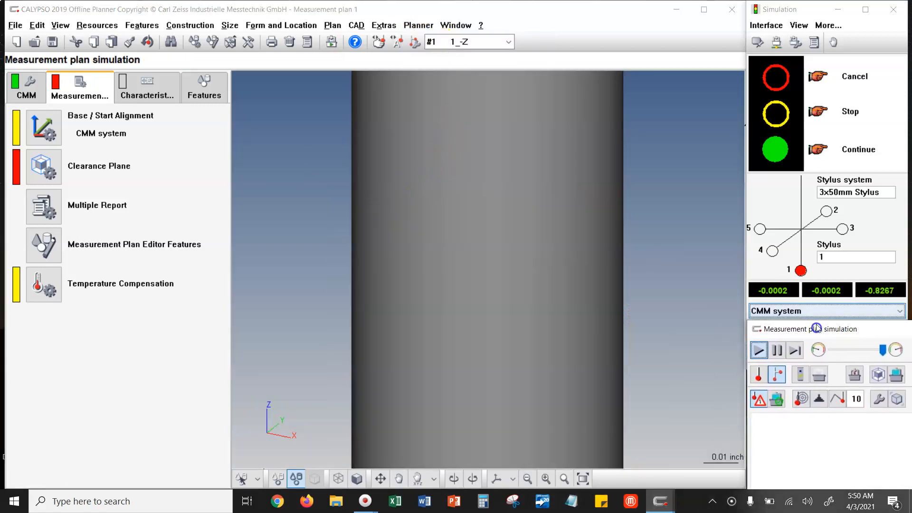
click(815, 311)
click(803, 341)
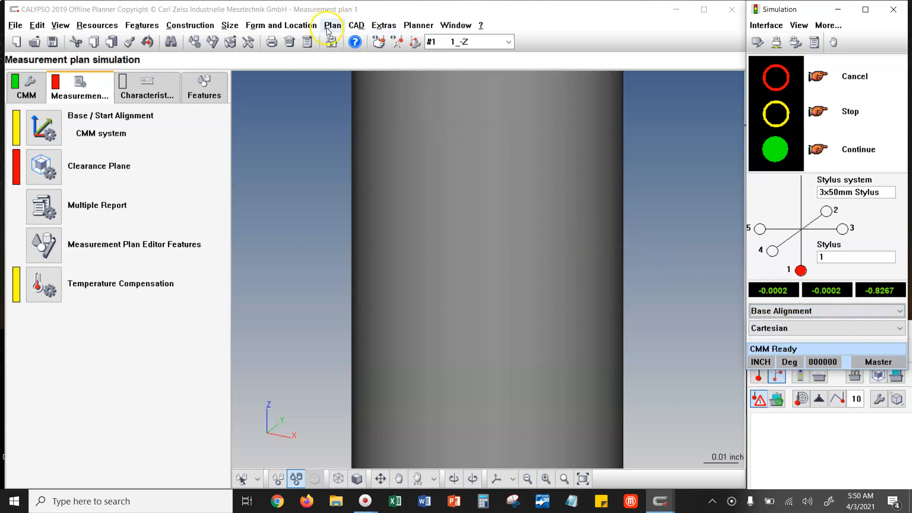
Step: Load the CAD file cadcube.sat into the measurement plan
click(377, 25)
mouse_move(382, 39)
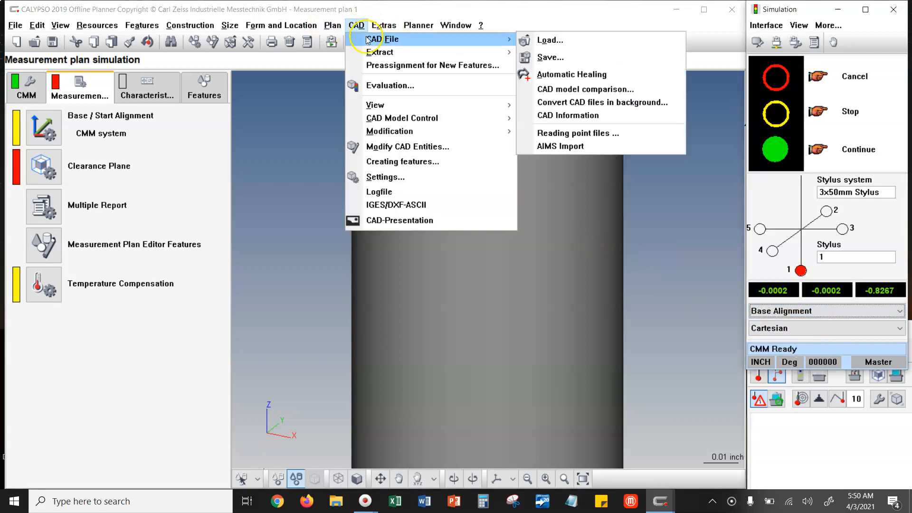
click(531, 41)
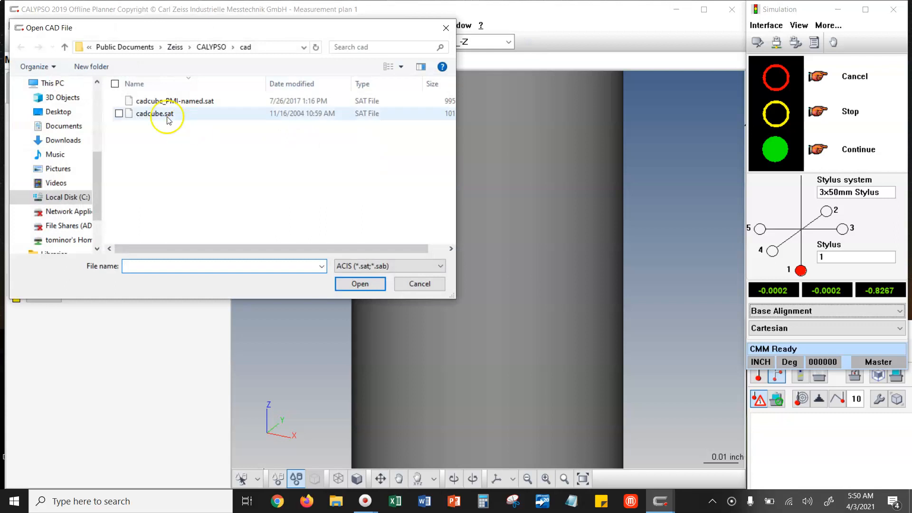
click(163, 114)
click(367, 283)
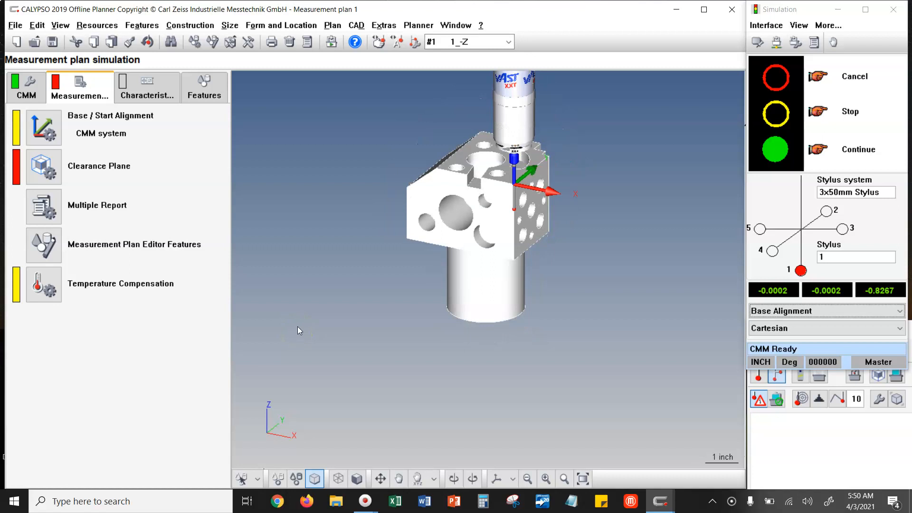
Step: Open the CMM Operation dialog, place it clear of the model, and show the full CMM in the simulation
click(868, 447)
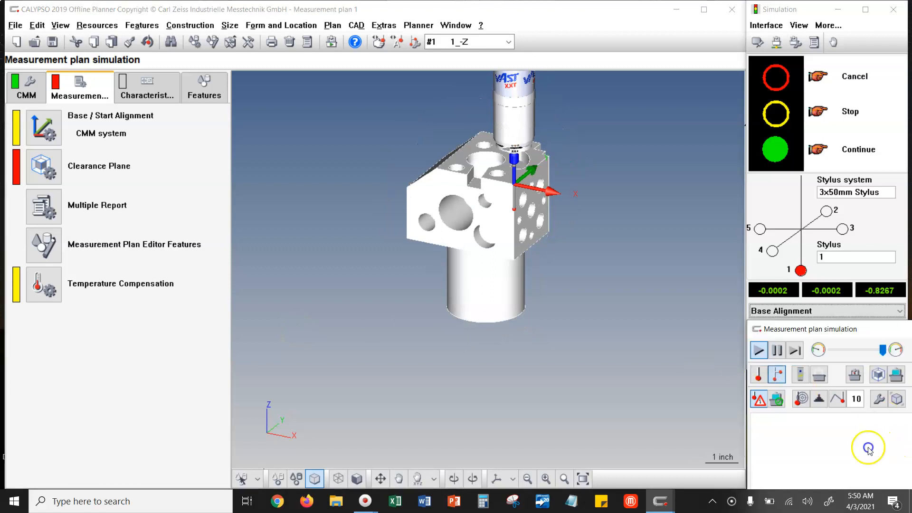
click(818, 399)
click(427, 353)
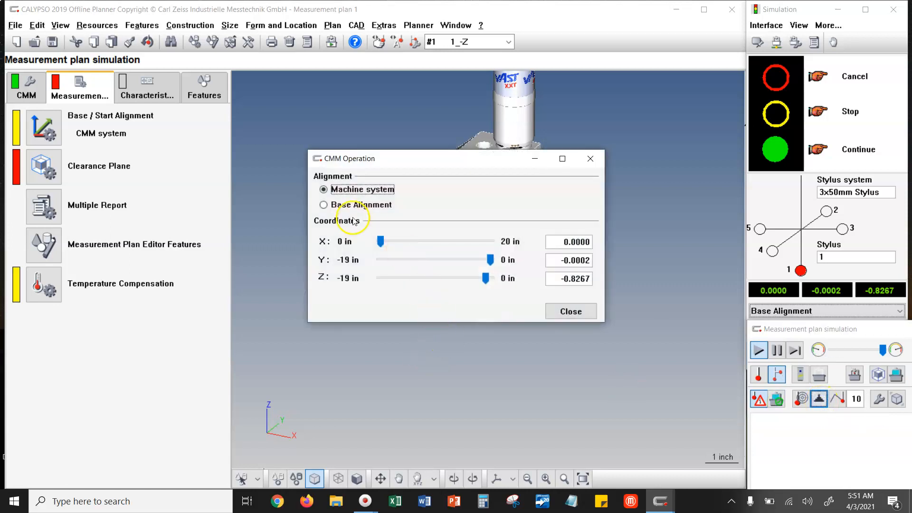
drag(405, 160, 158, 159)
click(854, 375)
scroll(453, 326, down, 4)
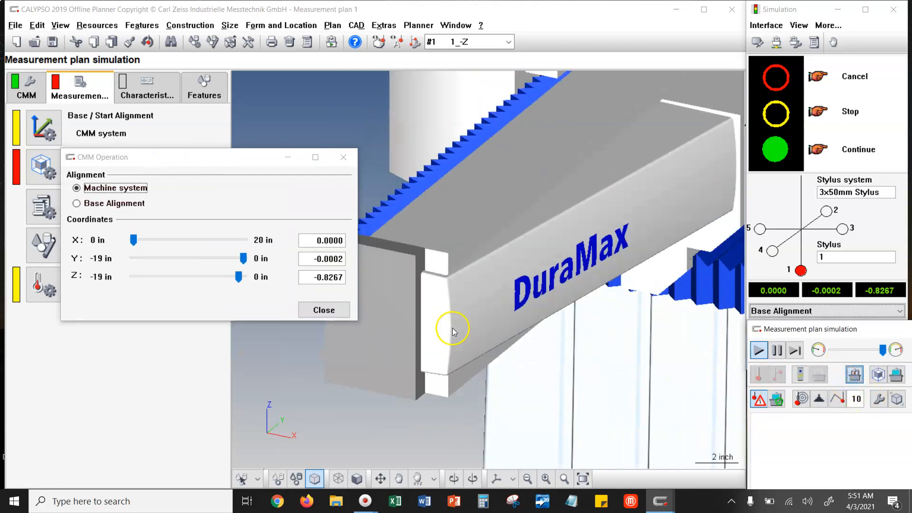
drag(489, 328, 533, 314)
Step: Move the CMM to 0 on X, Y and Z in the machine system, then switch the alignment to Base Alignment
drag(133, 241, 90, 243)
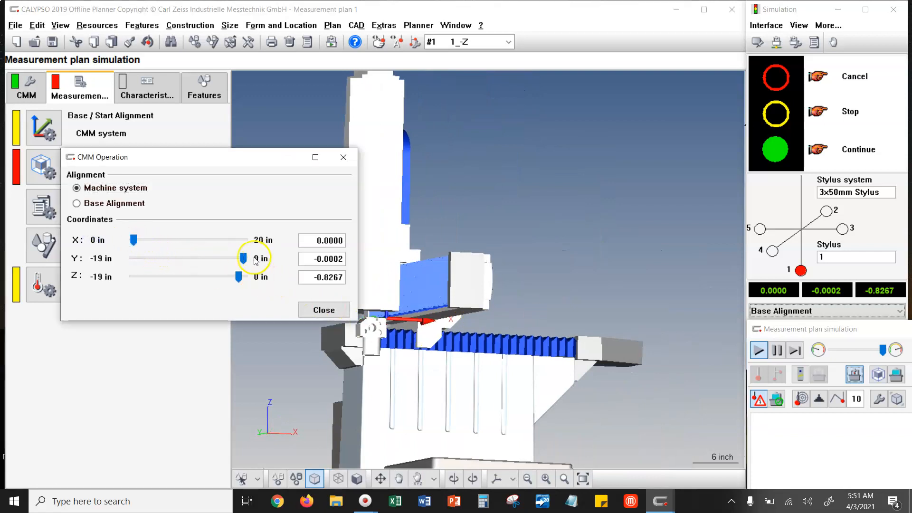
drag(244, 259, 288, 259)
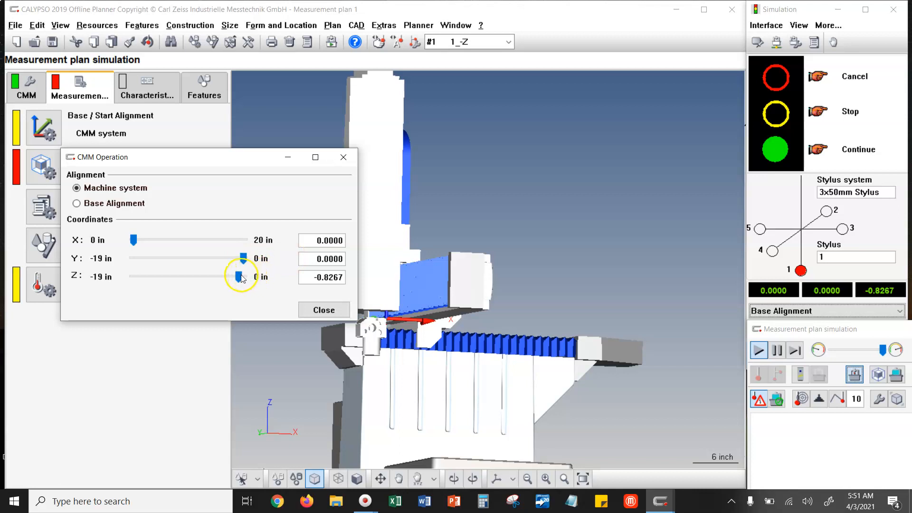
drag(240, 278, 301, 279)
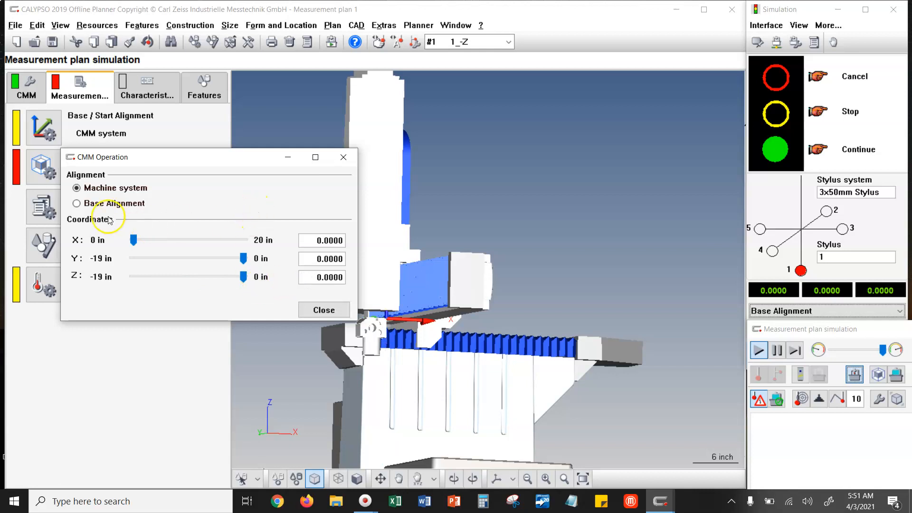
click(77, 204)
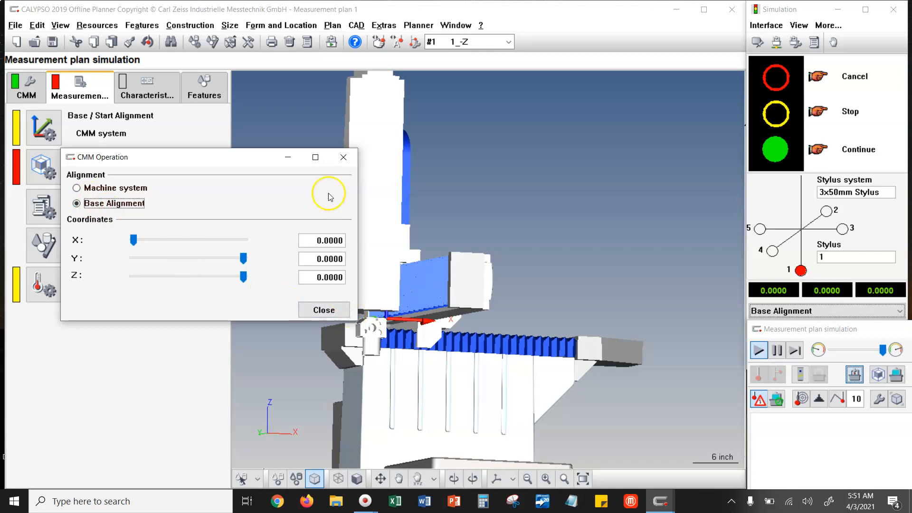
Step: Close the CMM Operation dialog, hide the full CMM, and show only the measuring table beneath the cube and probe
drag(505, 272, 445, 299)
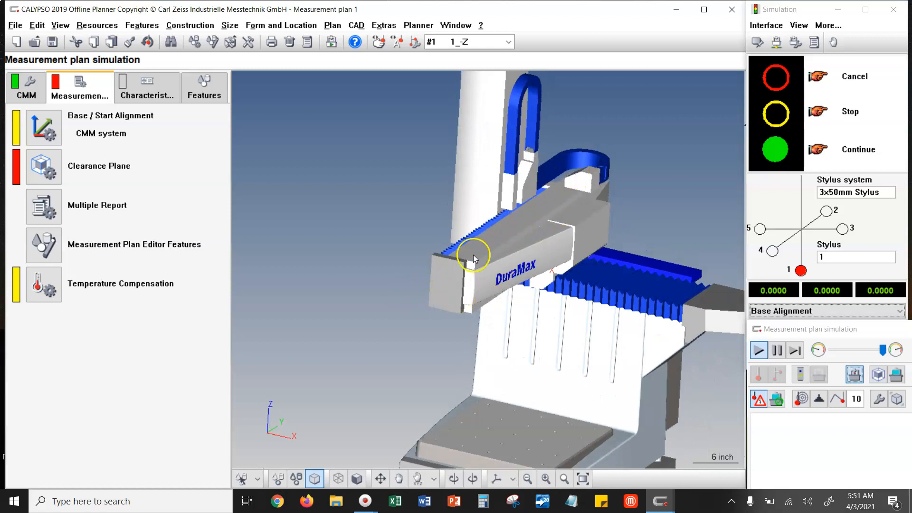
drag(560, 202, 393, 204)
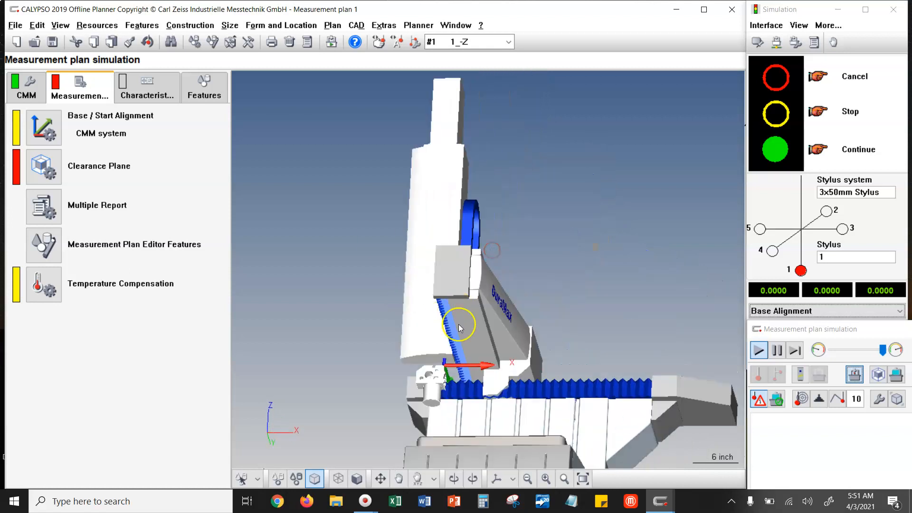
drag(450, 291, 456, 369)
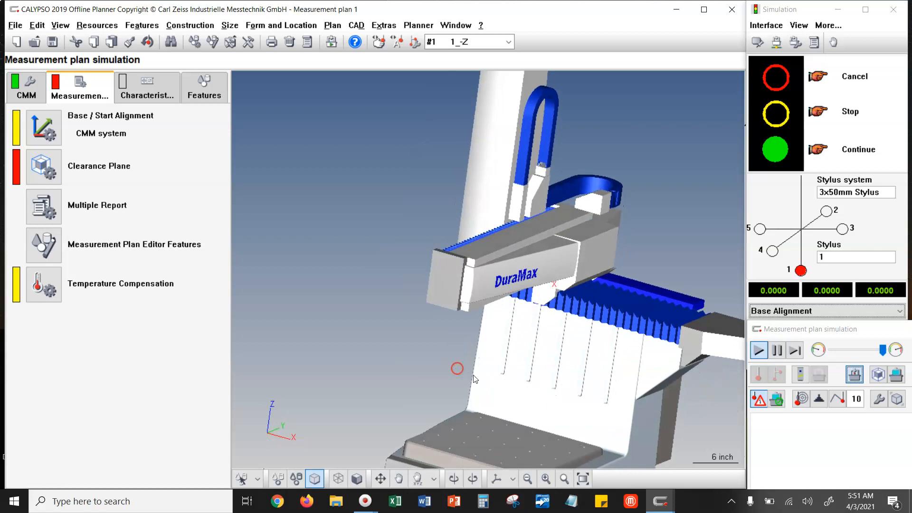
click(853, 375)
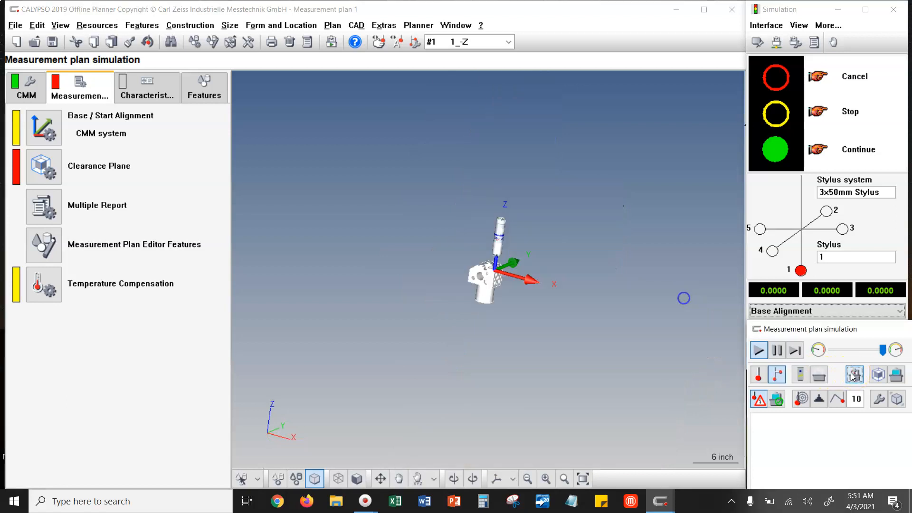
click(824, 376)
drag(546, 345, 529, 381)
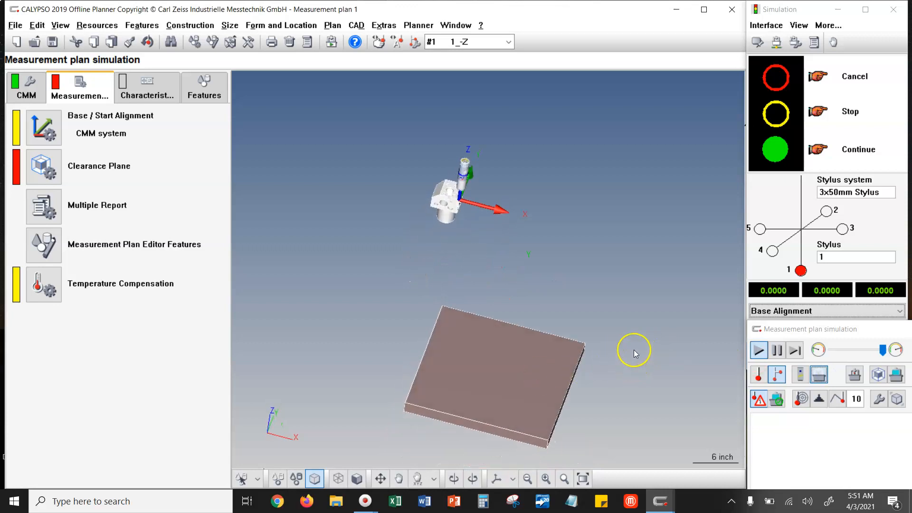
Step: Open the Modify CAD Model positioning settings, keeping Drag Base Alignment on and Center off
click(896, 401)
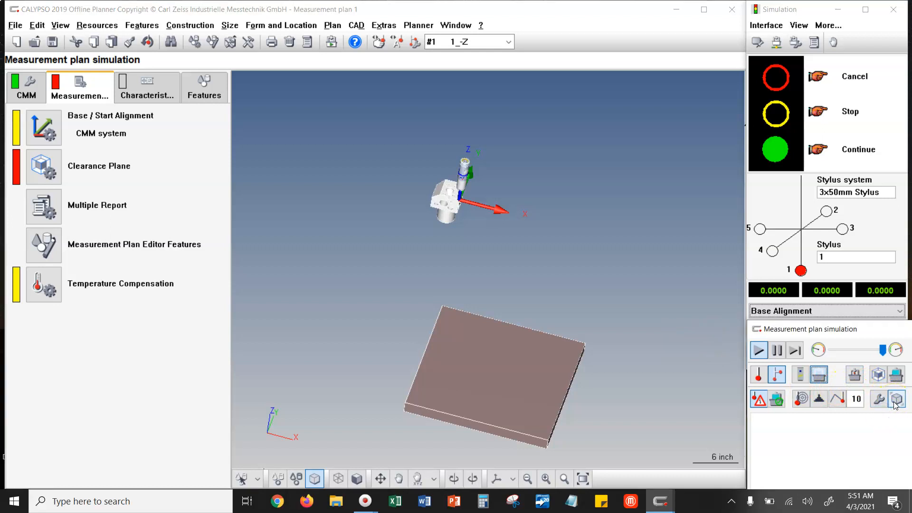
click(895, 400)
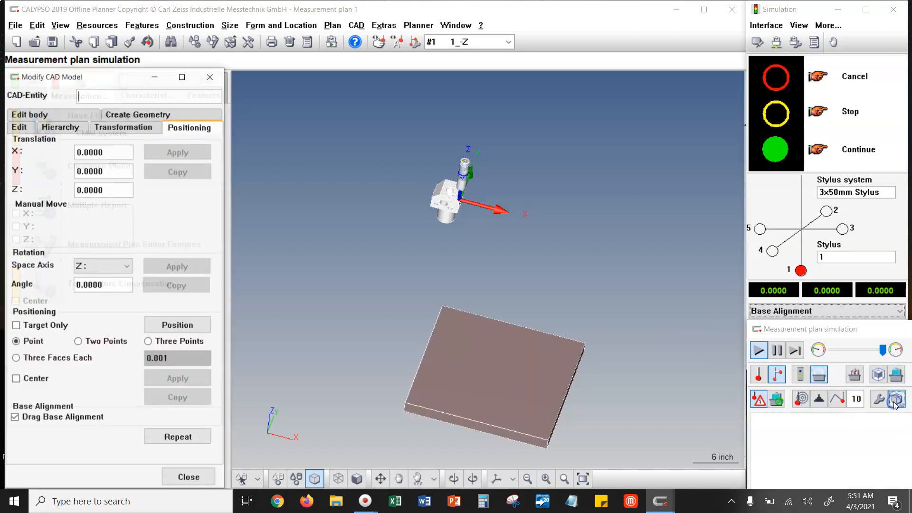
drag(508, 244, 487, 203)
scroll(415, 226, down, 3)
scroll(537, 335, up, 4)
drag(124, 76, 145, 50)
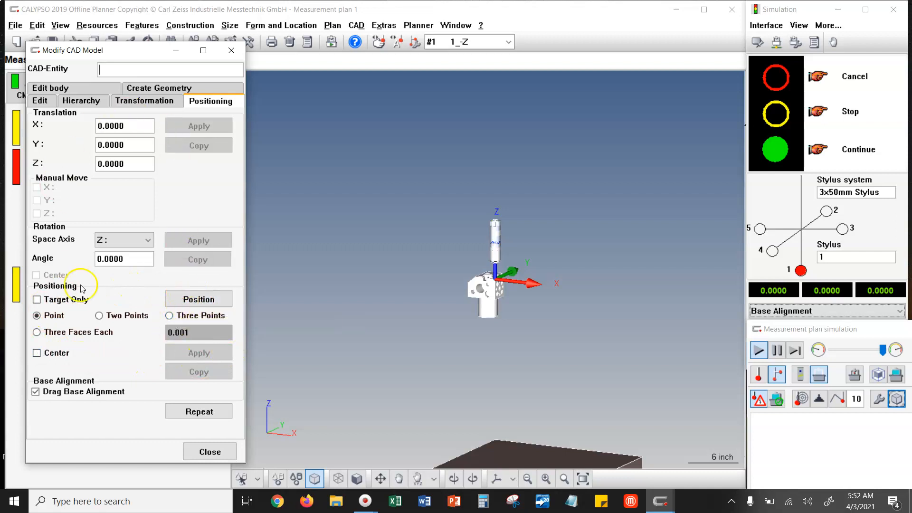
click(36, 395)
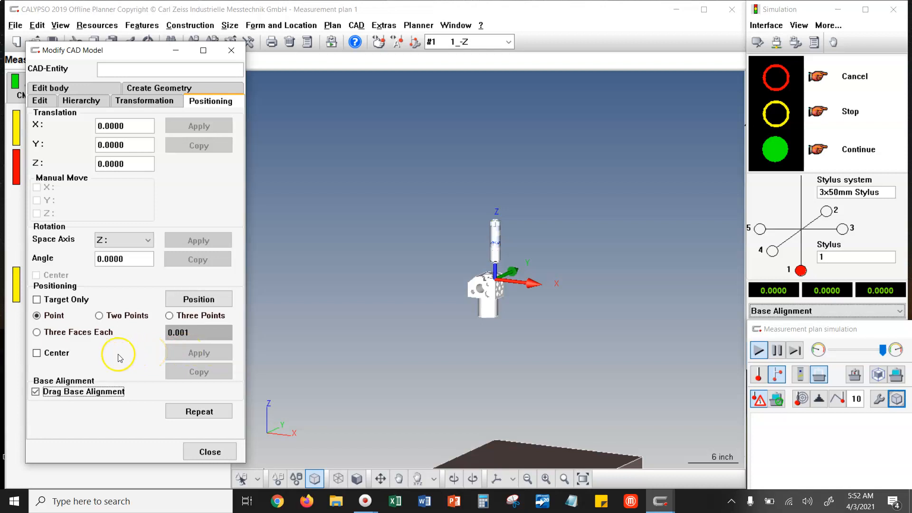
click(40, 357)
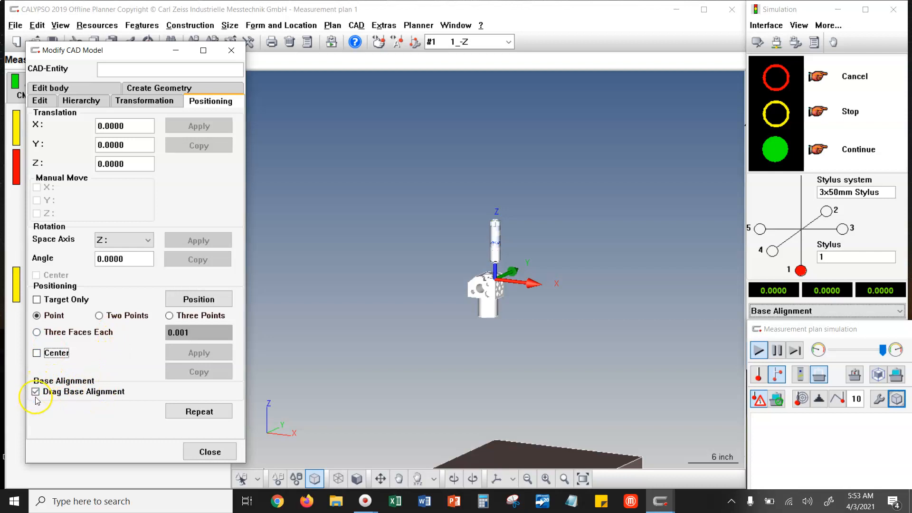
Step: Start point positioning and pick the bottom face of the cube's cylindrical base as the face to place
click(199, 304)
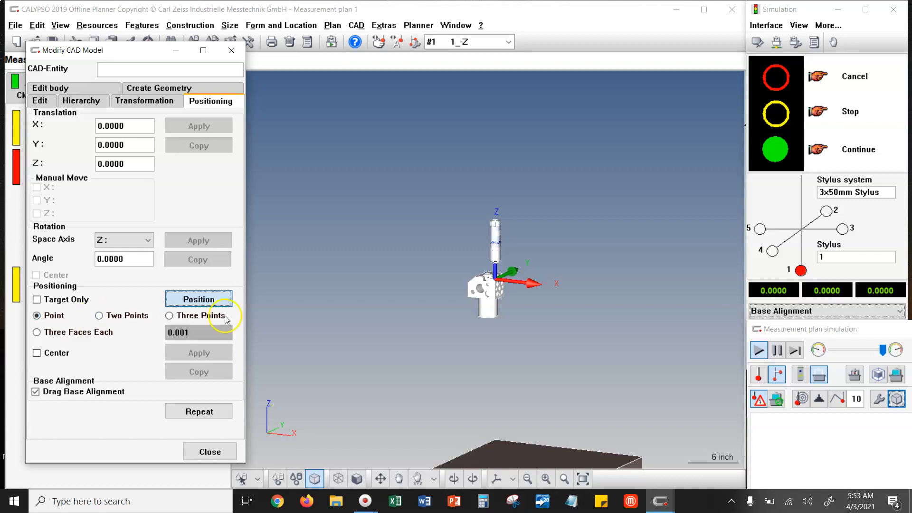
scroll(477, 350, down, 1)
scroll(556, 379, up, 3)
right_drag(441, 365, 338, 174)
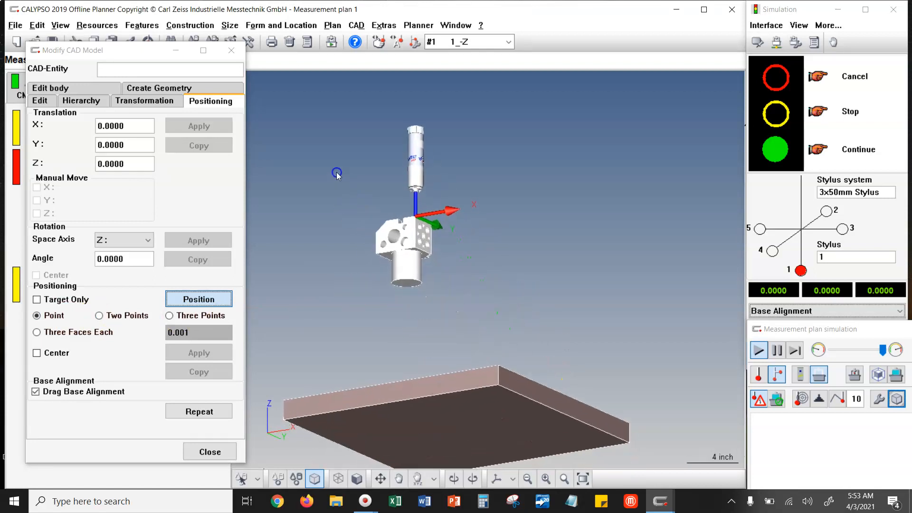
click(405, 284)
drag(431, 313, 457, 297)
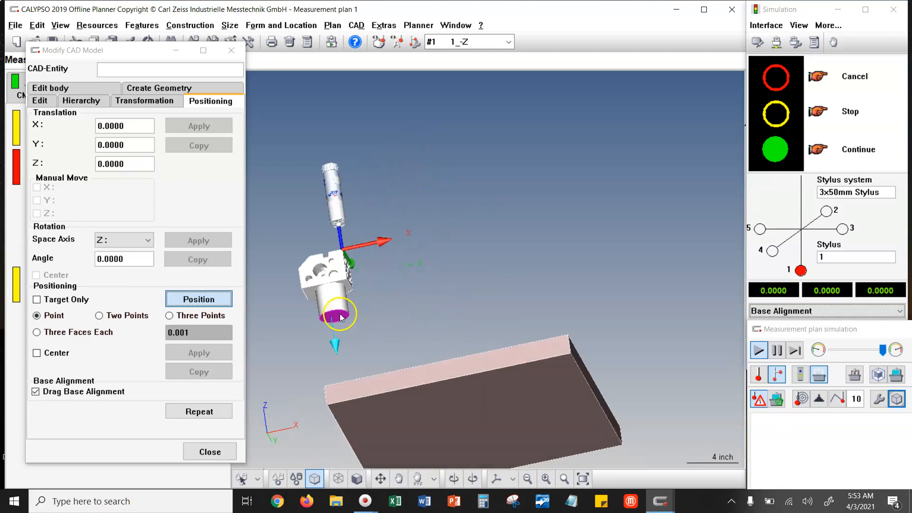
Step: Try placing the cube's base on the table's top surface near its rear corner, then discard the preview
scroll(328, 331, up, 3)
drag(347, 363, 364, 353)
right_drag(363, 361, 488, 323)
drag(350, 248, 433, 387)
scroll(329, 245, down, 3)
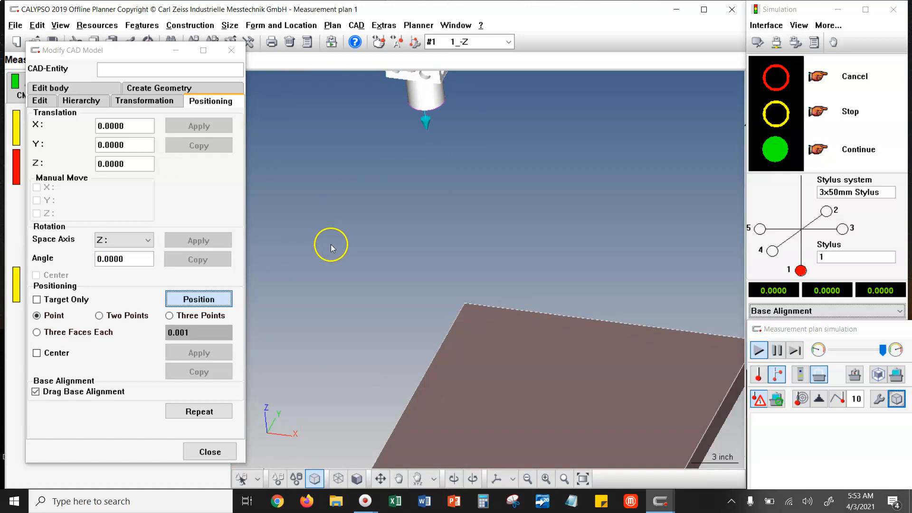
click(465, 335)
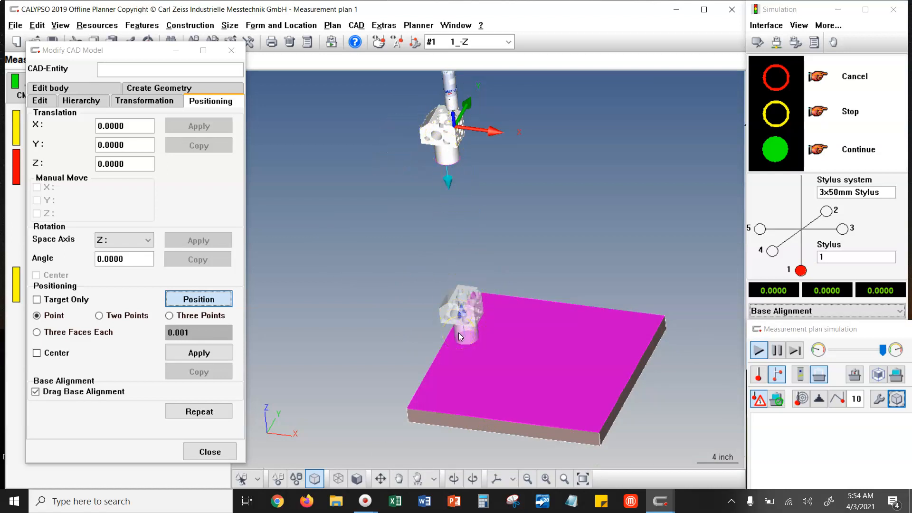
click(173, 101)
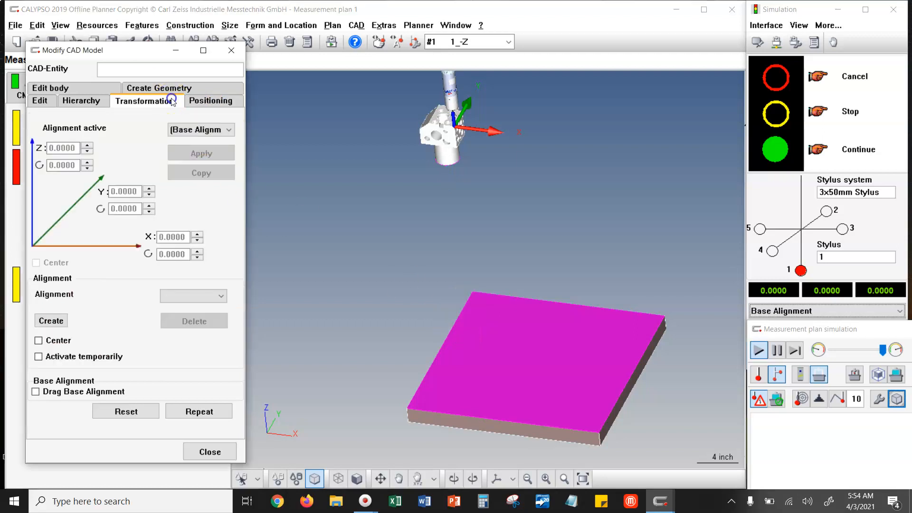
click(187, 104)
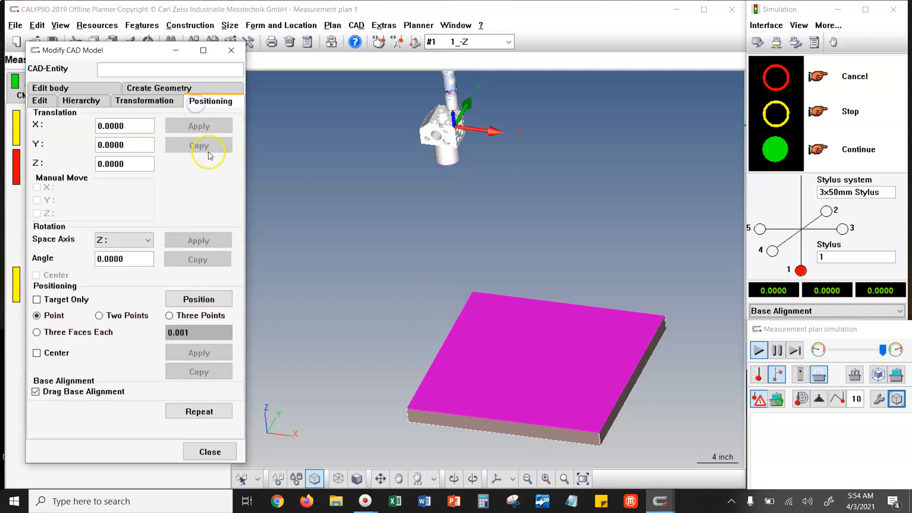
Step: Try point positioning again from the cylinder's bottom face to the table's front right area, then discard the preview
click(199, 299)
click(412, 227)
middle_drag(414, 261, 415, 245)
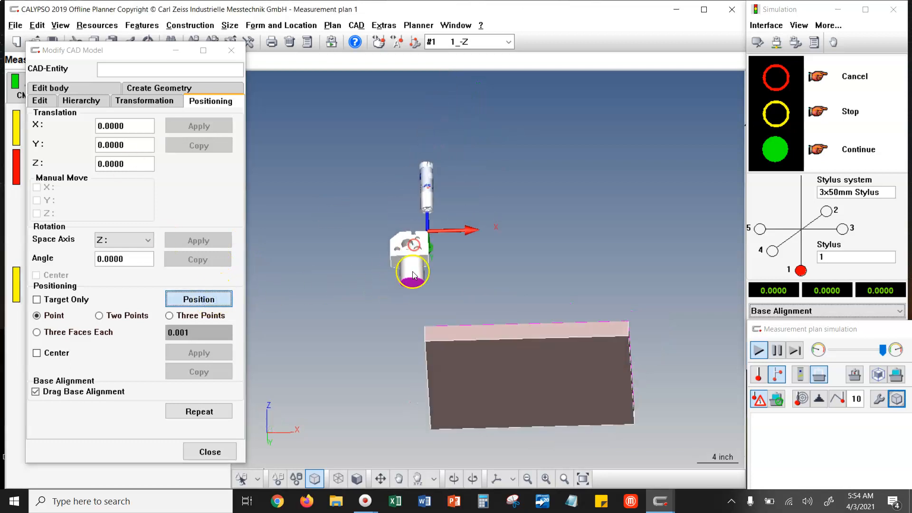
click(413, 283)
middle_drag(450, 283, 580, 393)
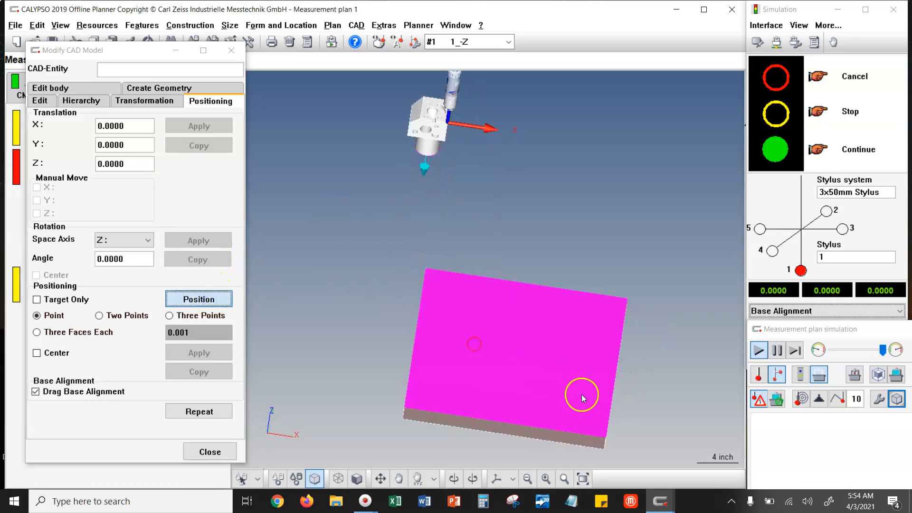
click(588, 392)
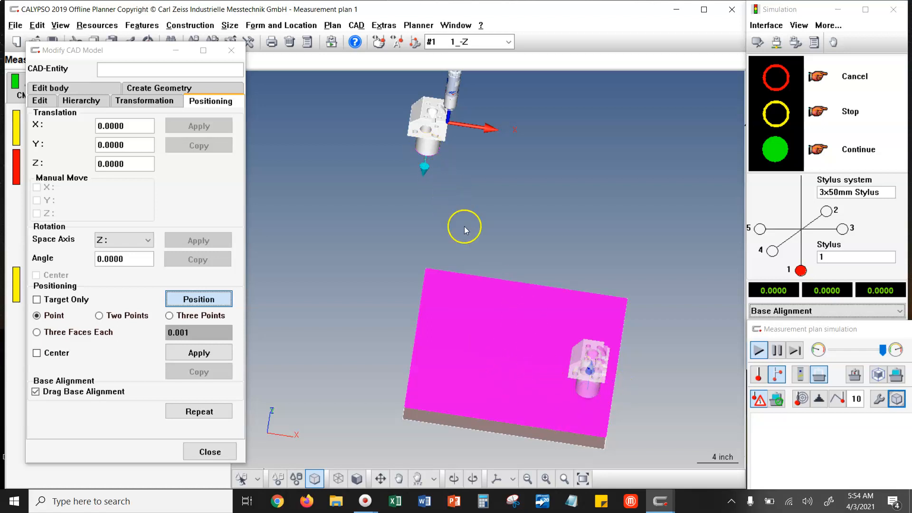
click(151, 107)
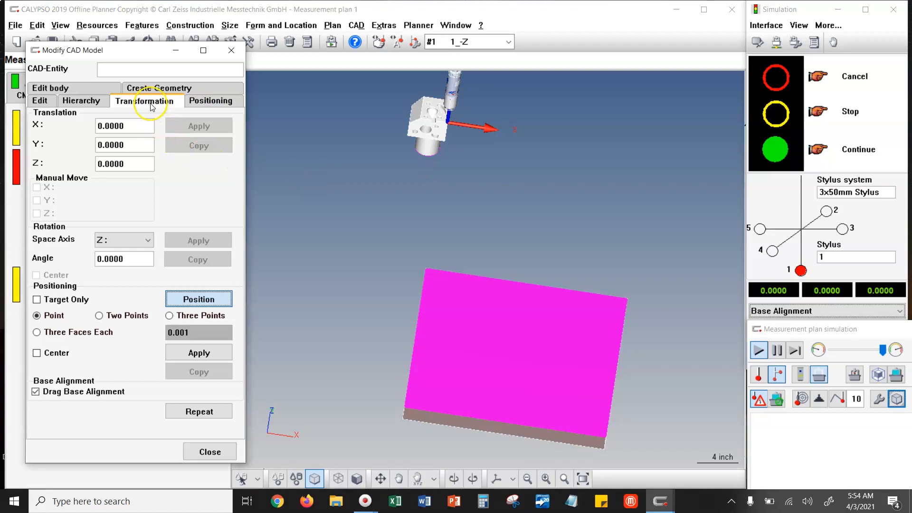
click(199, 101)
drag(390, 288, 405, 227)
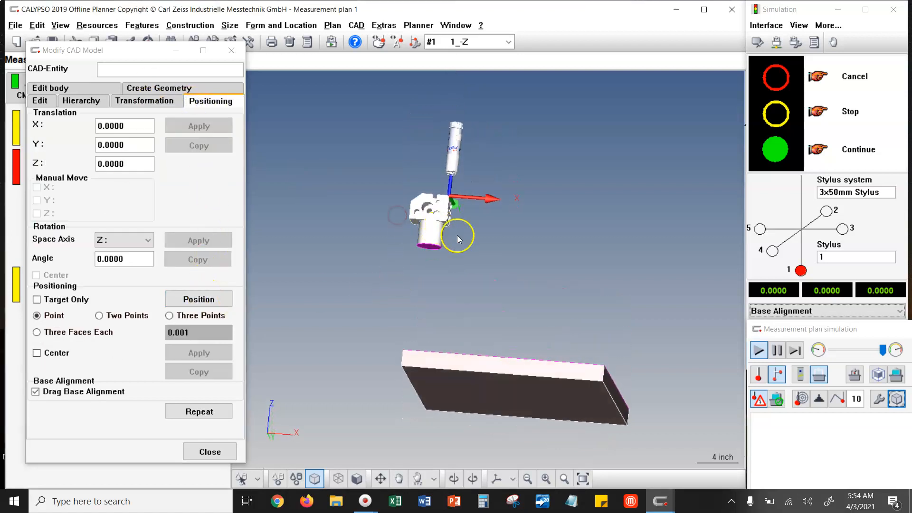
click(27, 283)
click(36, 353)
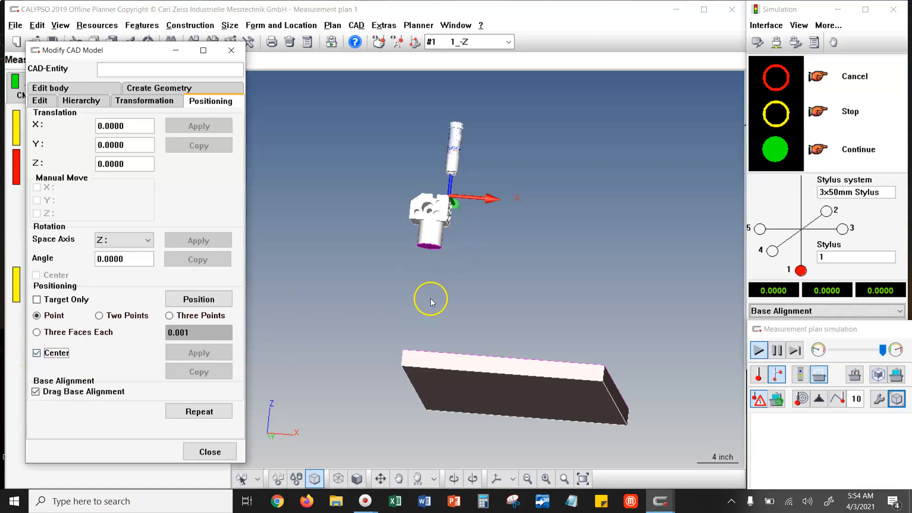
click(431, 247)
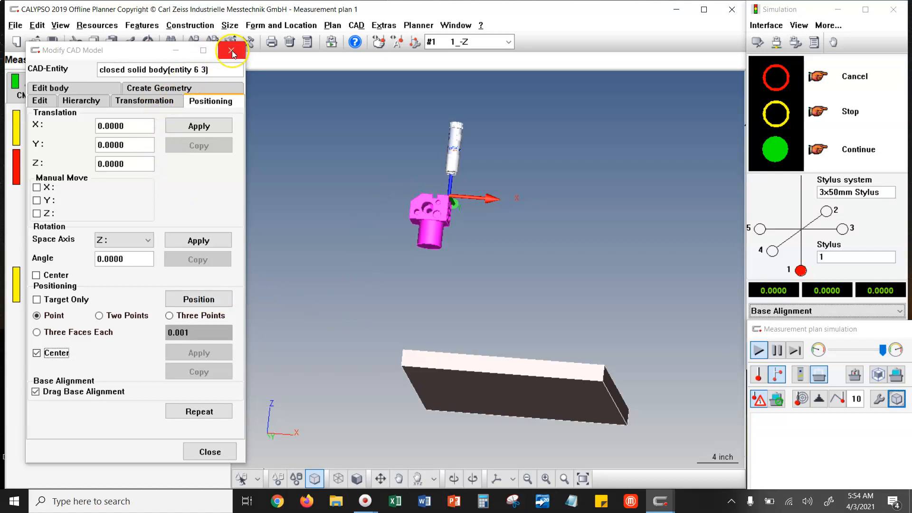
click(158, 100)
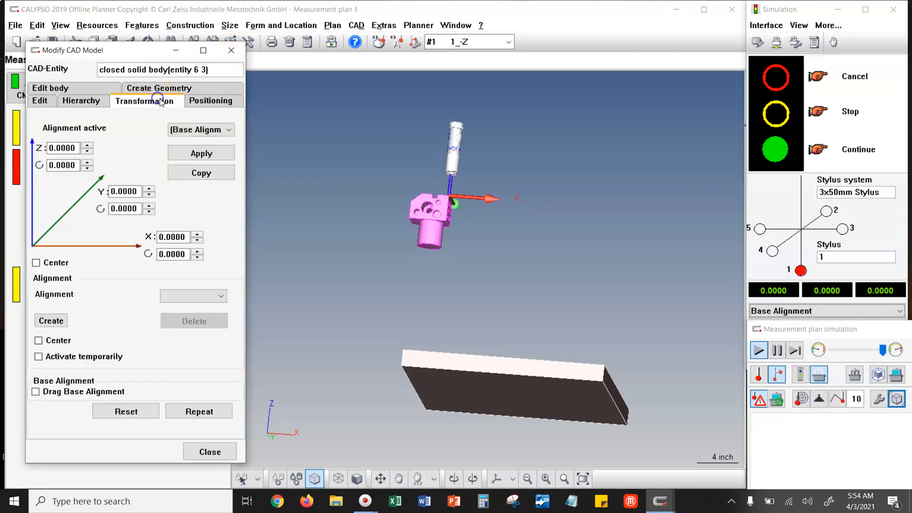
click(212, 101)
Step: Position the cube from the center of its cylinder's bottom face onto the table's top surface, with Center on and Drag Base Alignment kept on
click(217, 299)
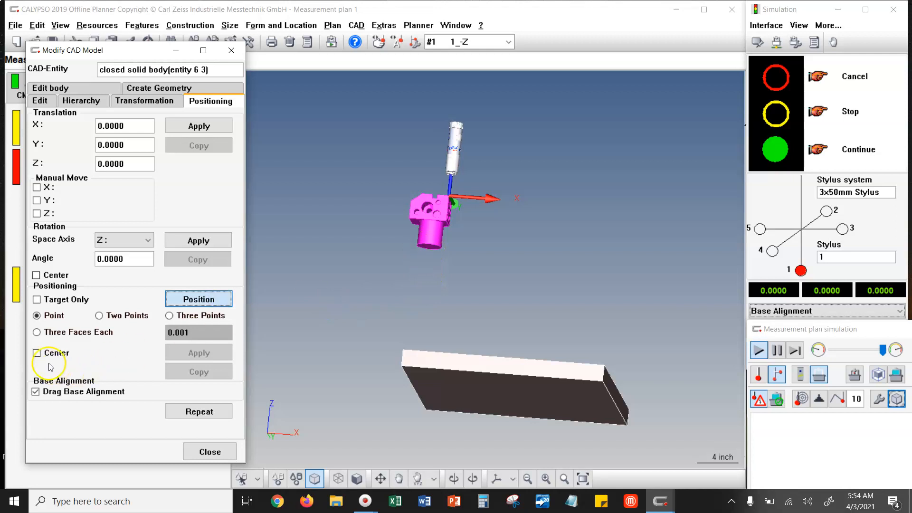
click(37, 354)
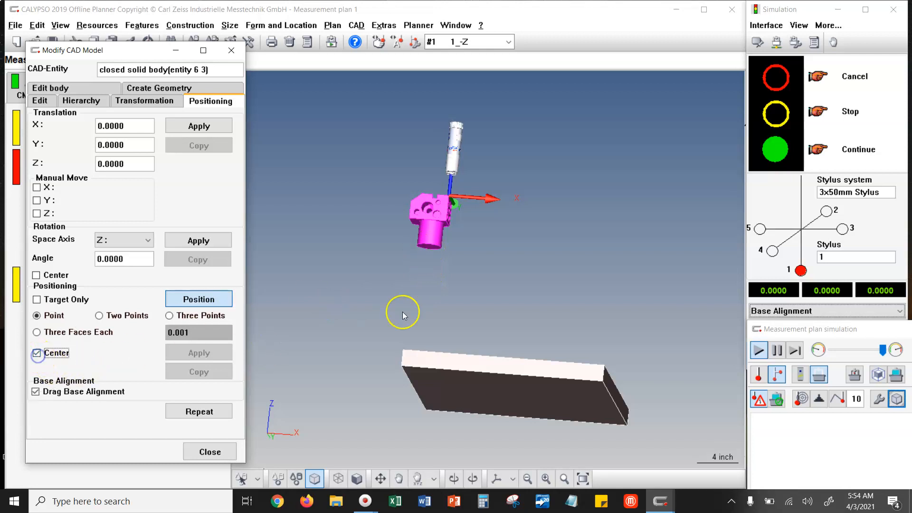
click(430, 249)
drag(484, 292, 461, 372)
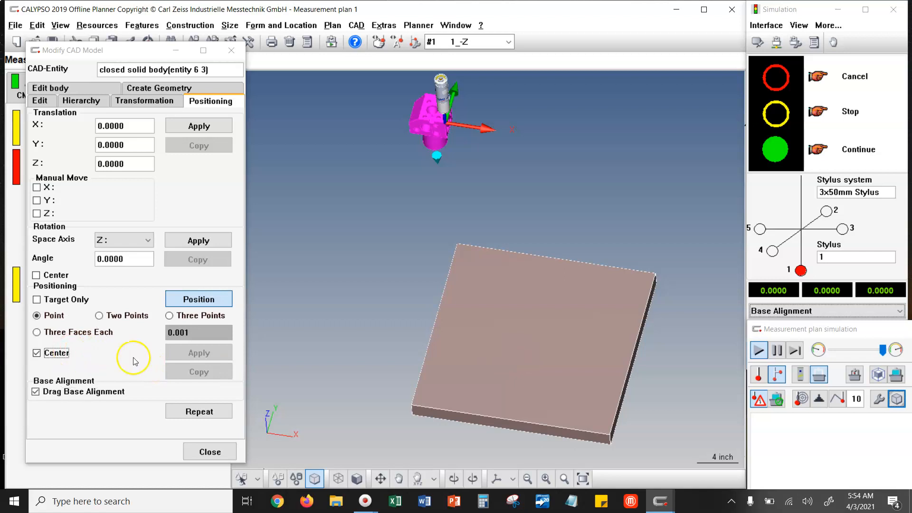
click(533, 340)
mouse_move(500, 328)
mouse_down()
mouse_move(495, 384)
mouse_move(509, 304)
mouse_move(497, 310)
mouse_up()
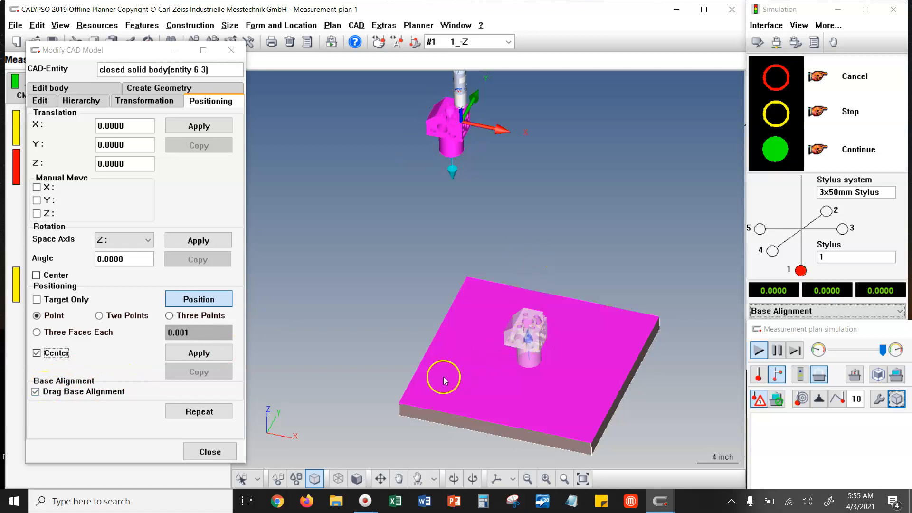
click(203, 352)
click(205, 353)
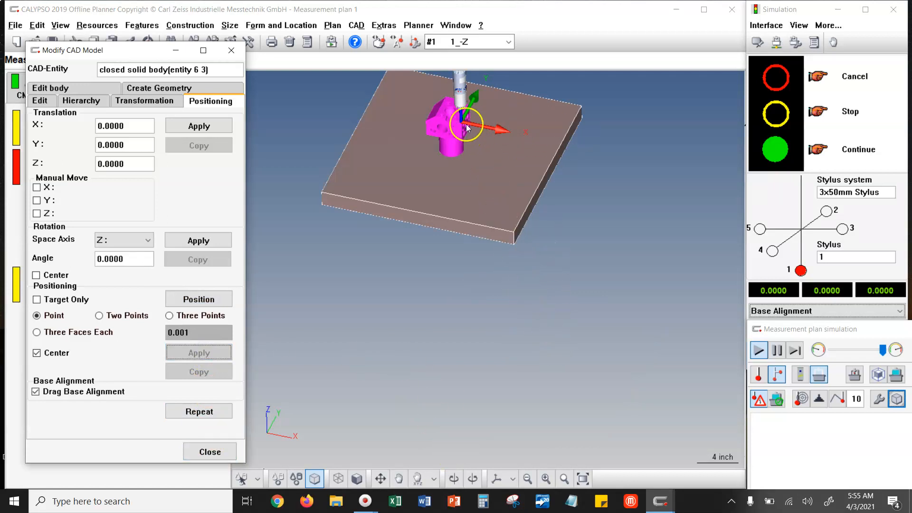
Step: Display the complete CMM around the positioned cube and close the Modify CAD Model settings
right_drag(523, 408, 518, 377)
scroll(518, 377, down, 4)
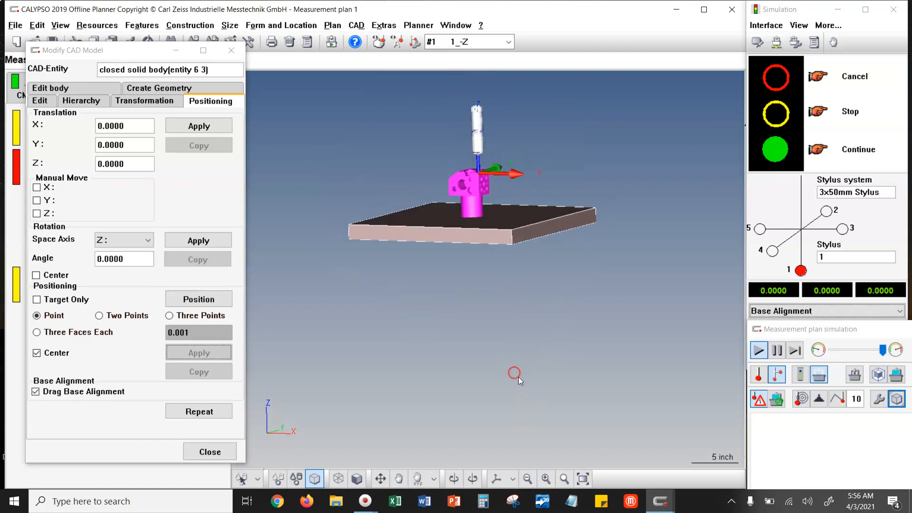
click(850, 379)
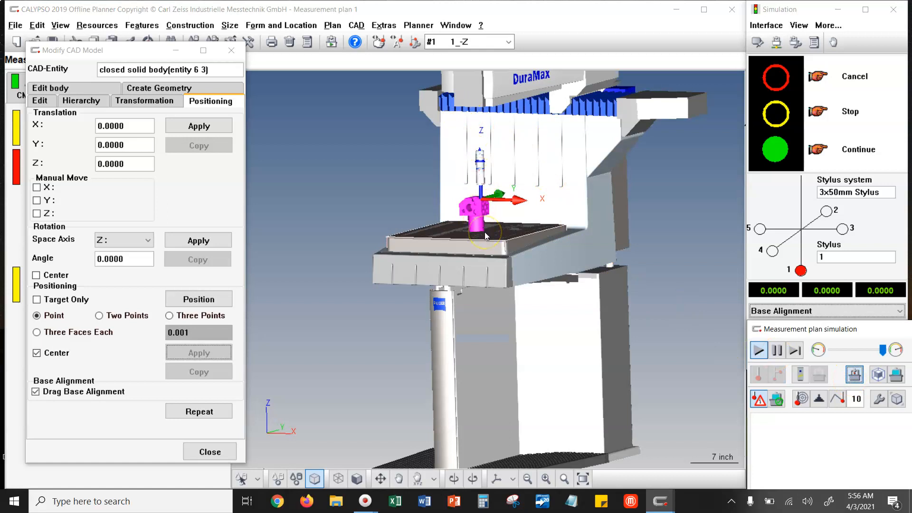
click(231, 50)
middle_drag(418, 225, 430, 267)
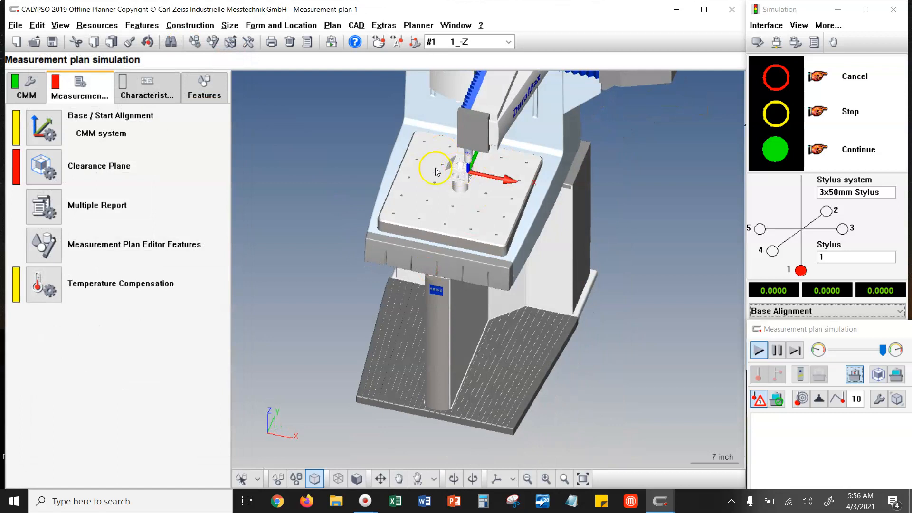
Step: Close all open measurement plans
click(16, 25)
click(40, 90)
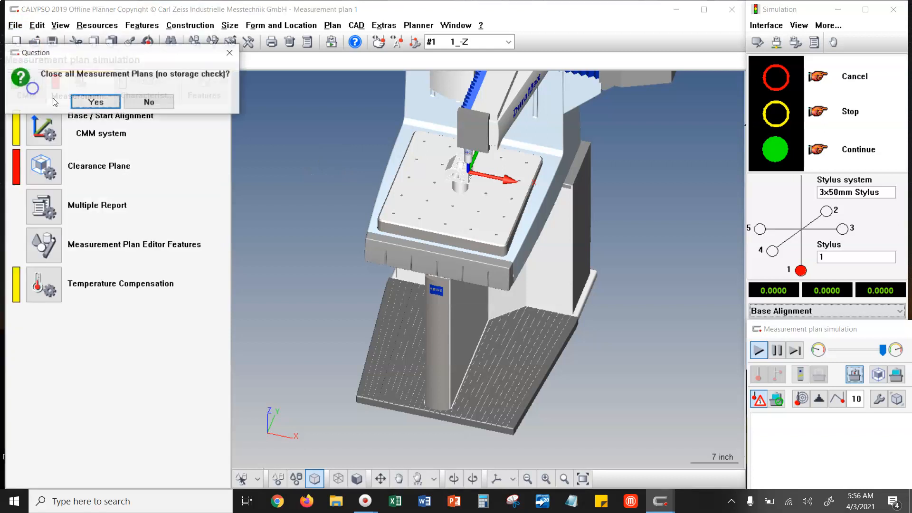
click(96, 103)
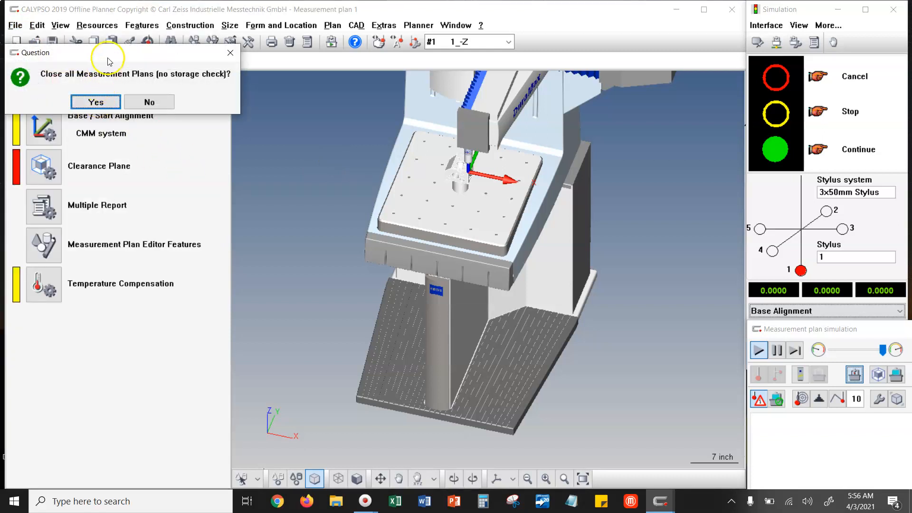
click(149, 106)
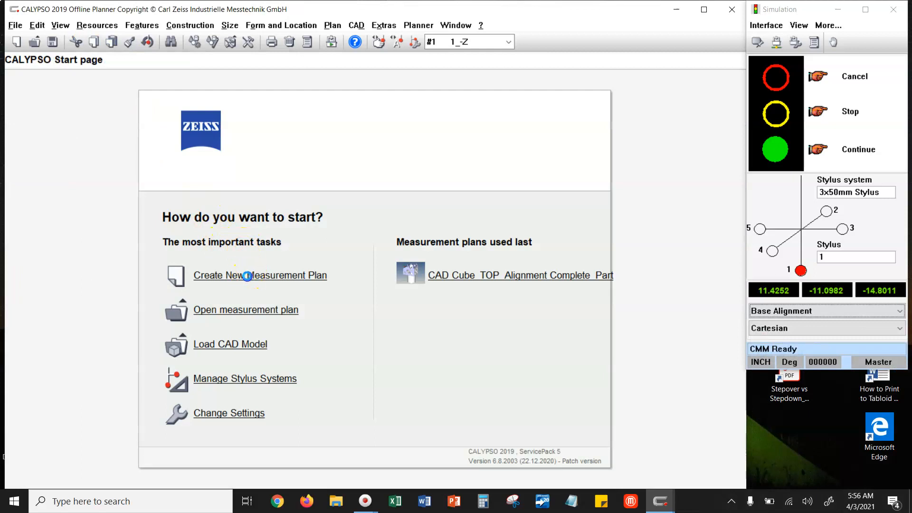
Step: Create a new measurement plan and start its measurement plan simulation
click(247, 275)
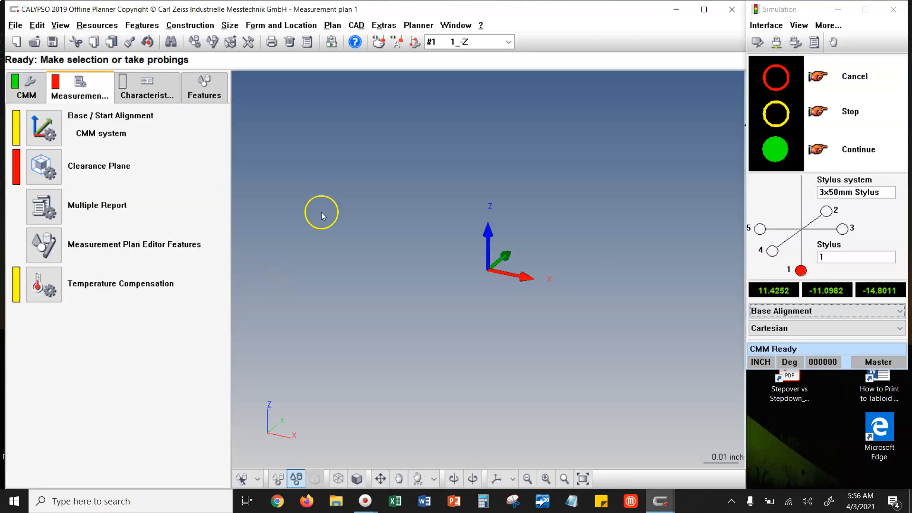
click(418, 25)
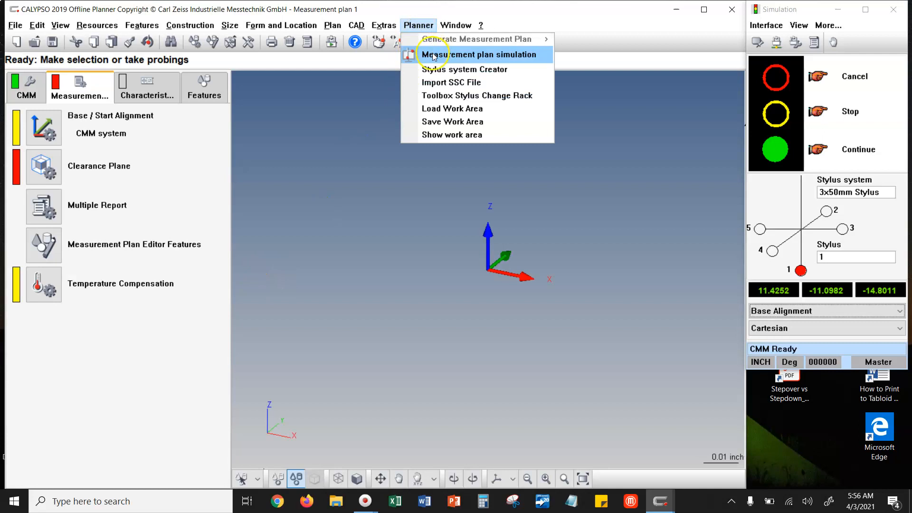
click(434, 56)
drag(459, 202, 868, 334)
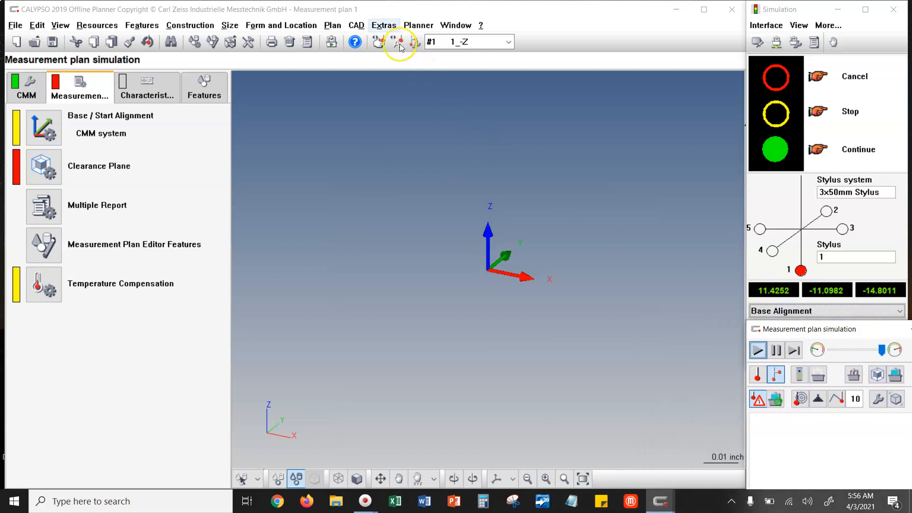
Step: Load the CAD file cadcube.sat into the new measurement plan
click(356, 24)
mouse_move(363, 43)
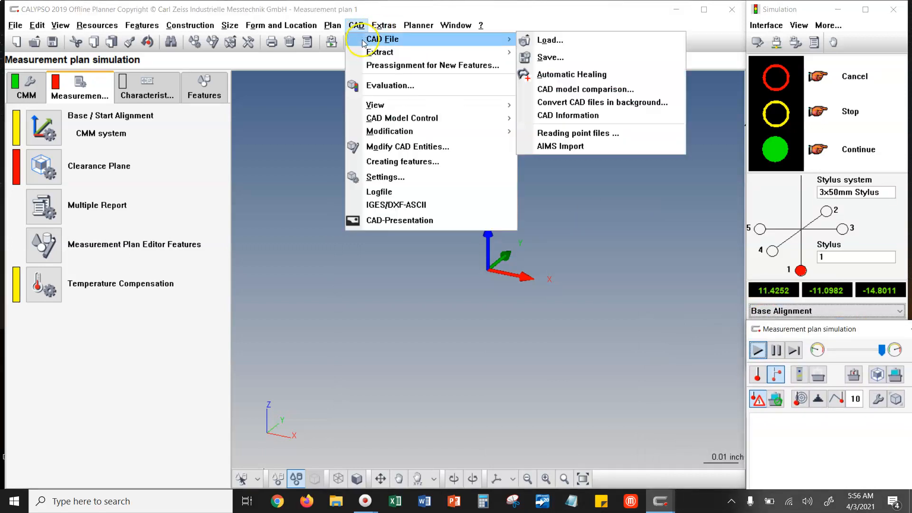
click(541, 42)
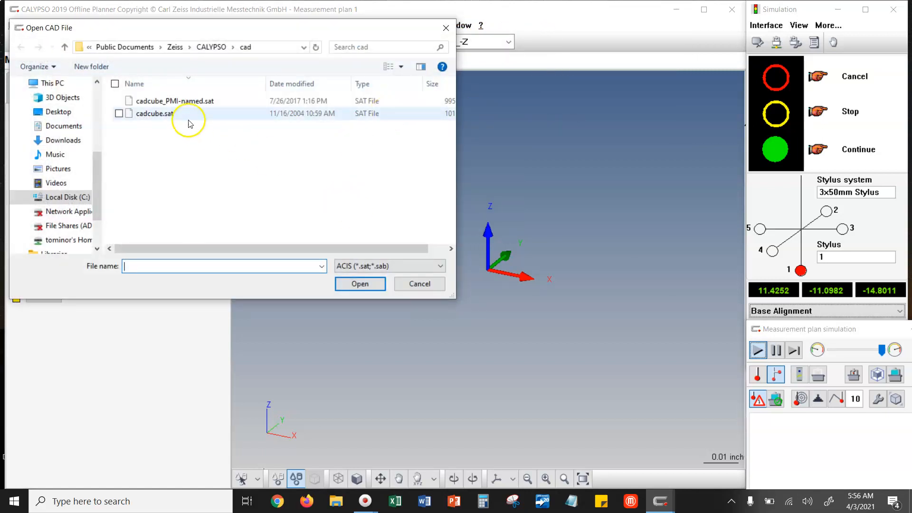
click(189, 117)
click(359, 284)
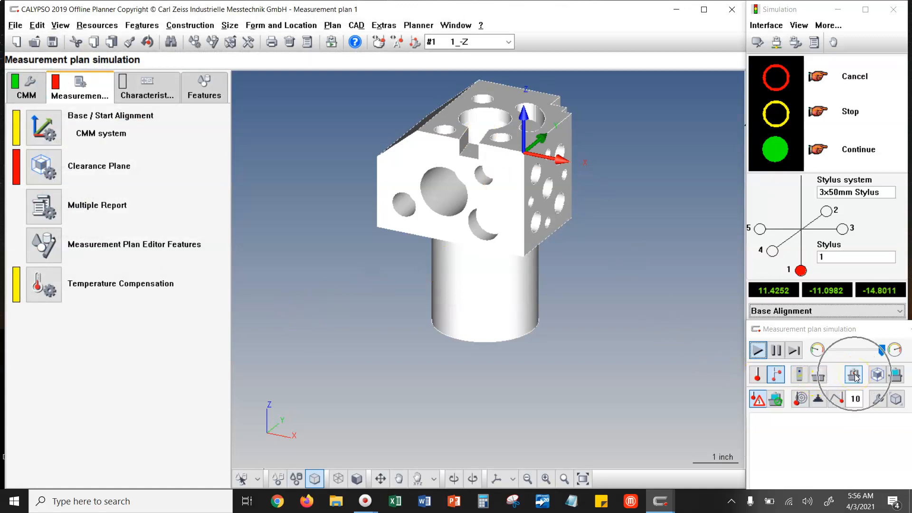
Step: Show the CMM's measuring table in the simulation together with the cube
click(818, 374)
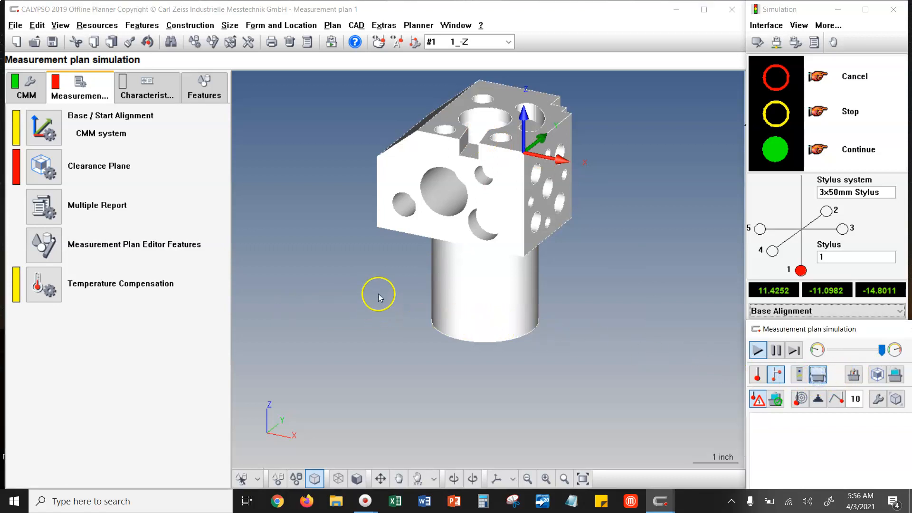
scroll(376, 284, down, 5)
scroll(344, 188, down, 3)
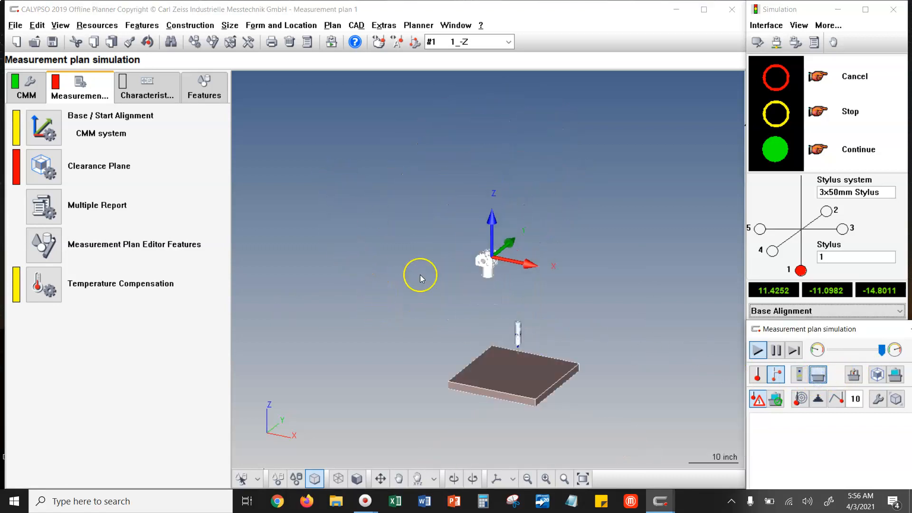
drag(546, 340, 551, 332)
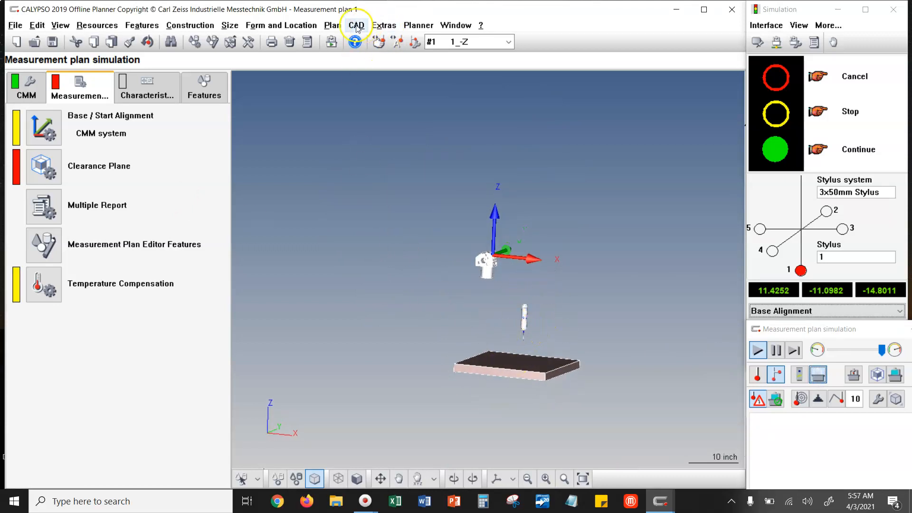
Step: Start point positioning in Modify CAD Model with Drag Base Alignment off and Center on
click(897, 400)
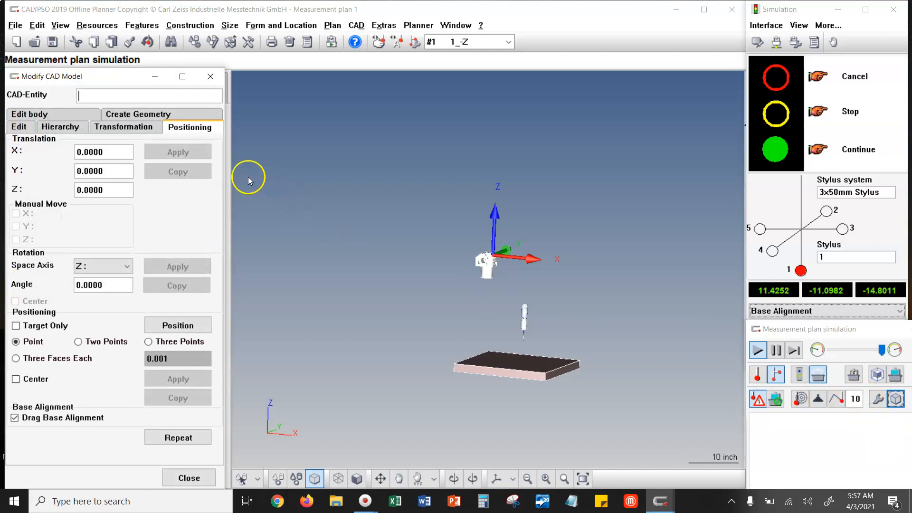
click(189, 130)
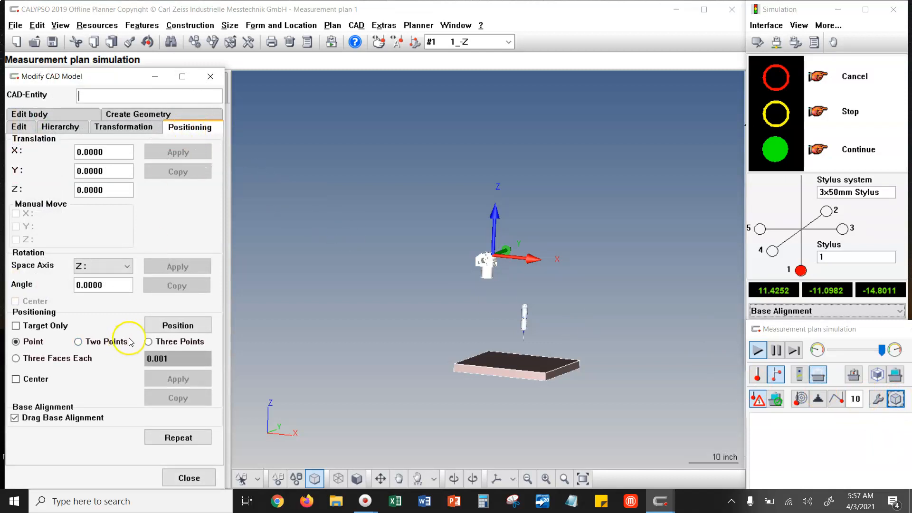
click(154, 324)
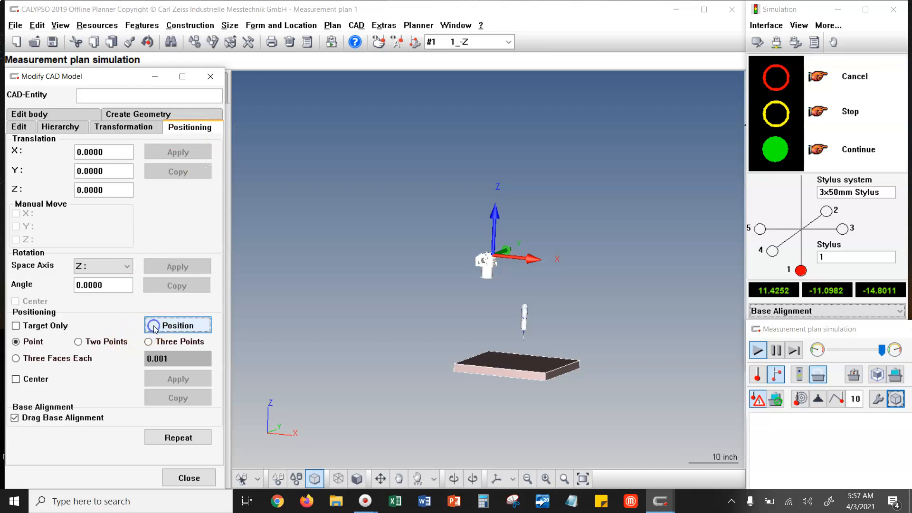
click(17, 419)
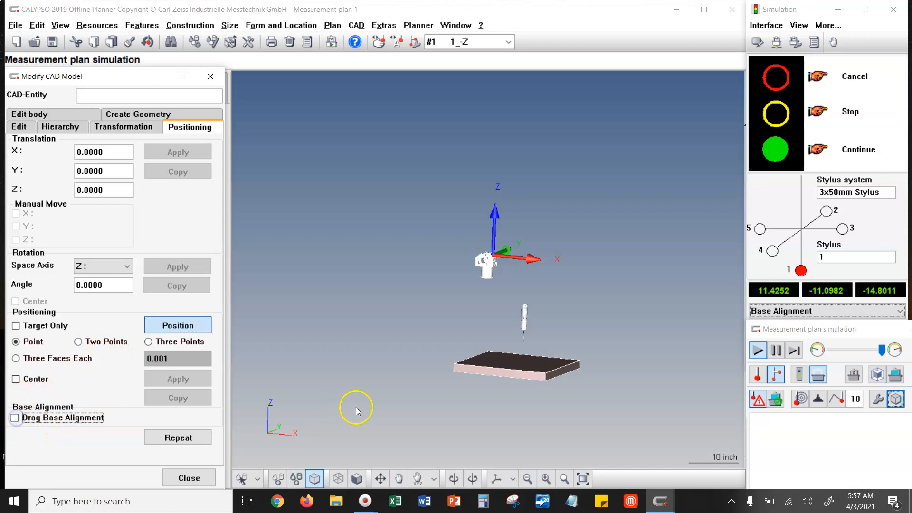
drag(386, 403, 388, 382)
scroll(489, 281, up, 5)
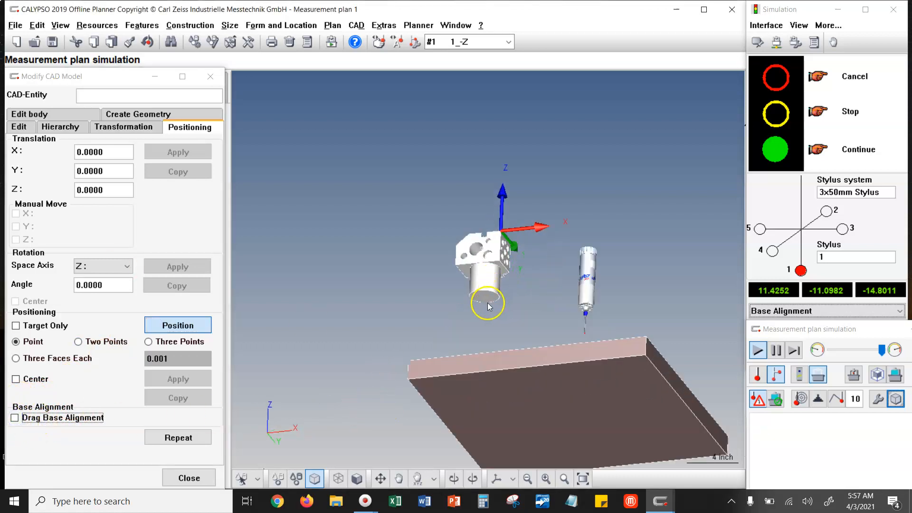
click(15, 379)
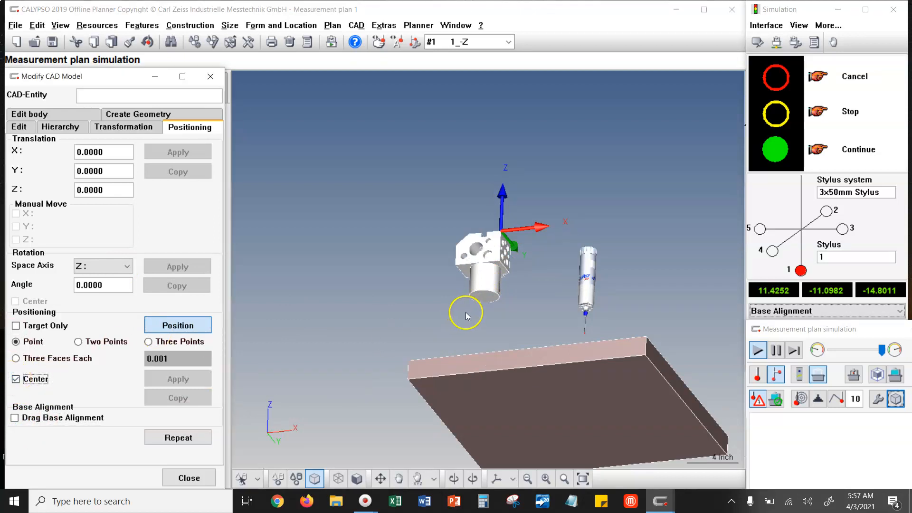
Step: Place the cube's cylindrical base by its bottom face on the table's top surface, apply the move, and close the Modify CAD Model settings
click(484, 297)
right_drag(484, 297, 545, 338)
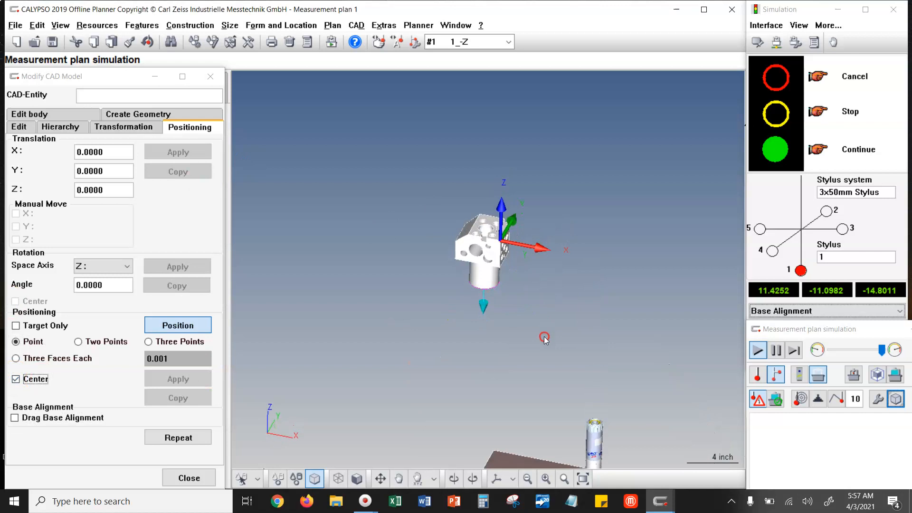
drag(372, 252, 349, 218)
click(526, 409)
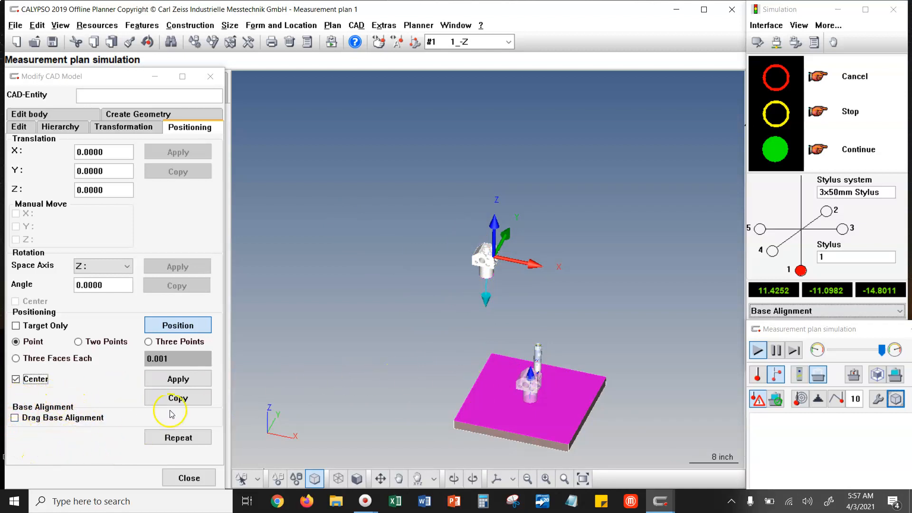
click(179, 378)
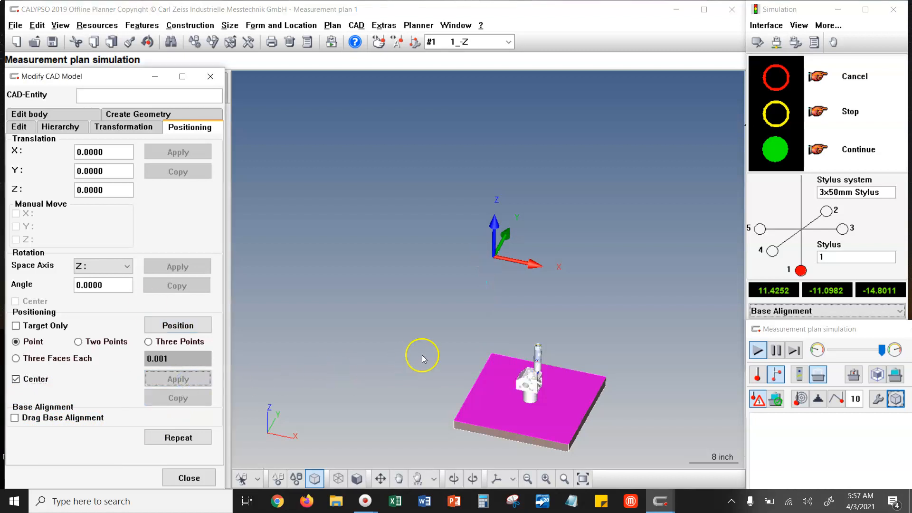
drag(421, 358, 465, 331)
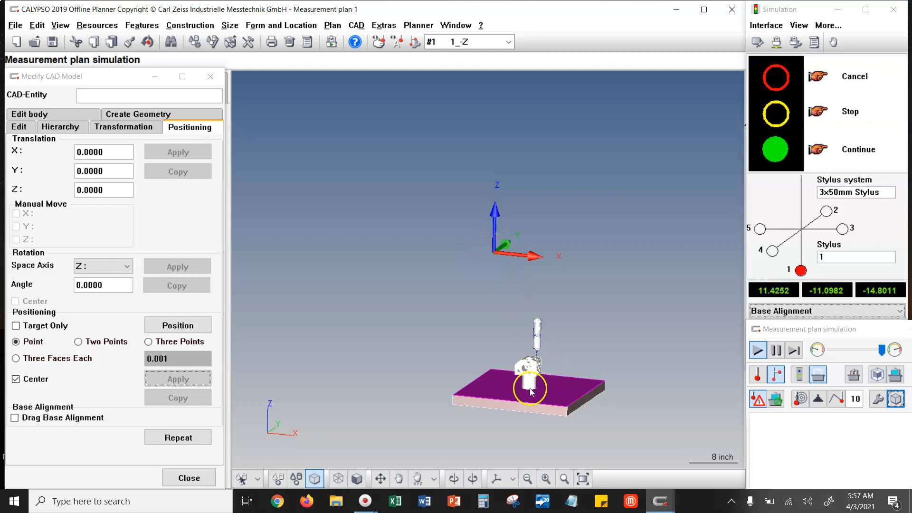
click(203, 479)
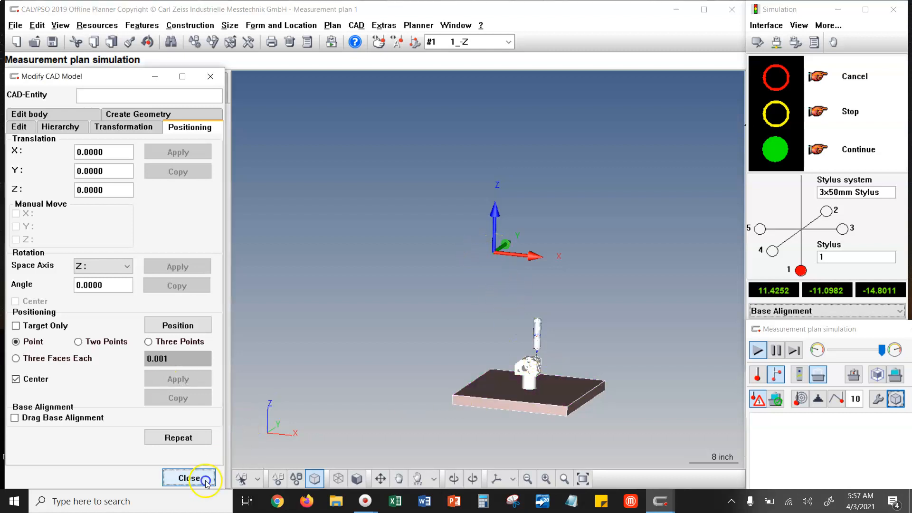
Step: Show the complete CMM around the cube in the simulation and open the CMM Operation settings
click(853, 376)
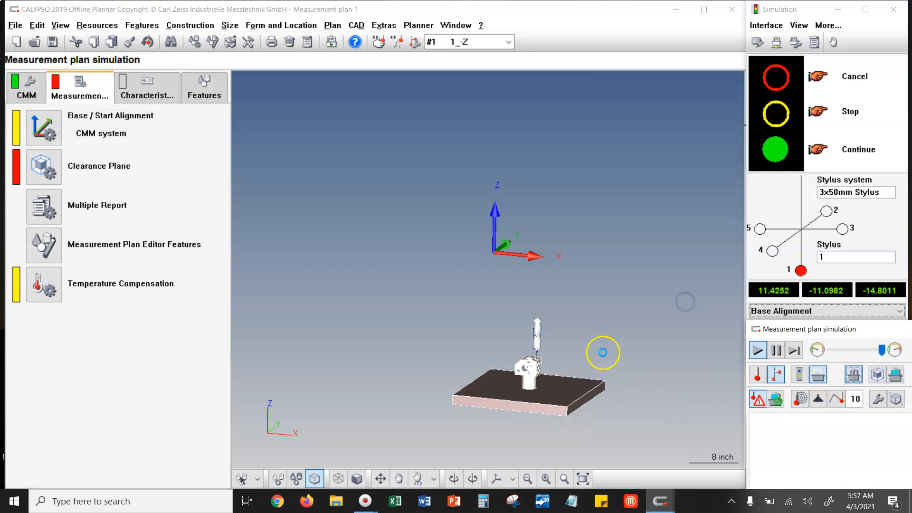
drag(528, 357, 607, 308)
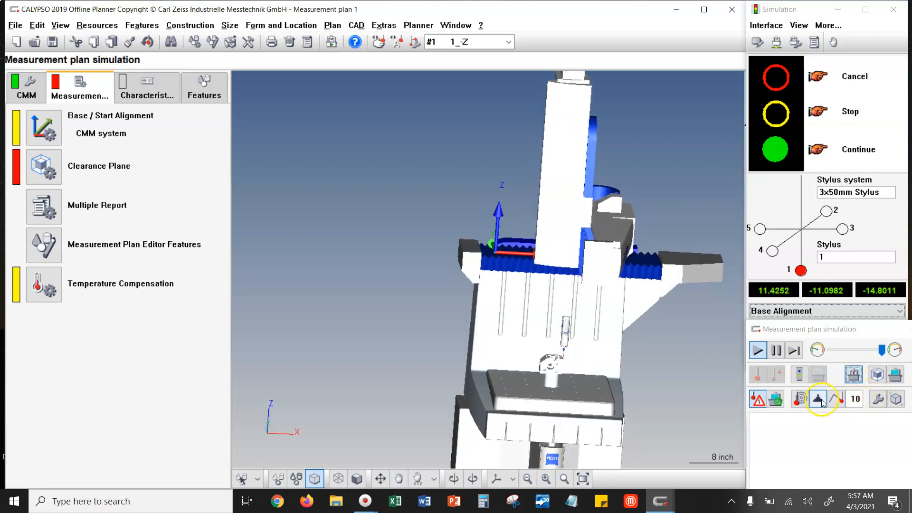
click(816, 433)
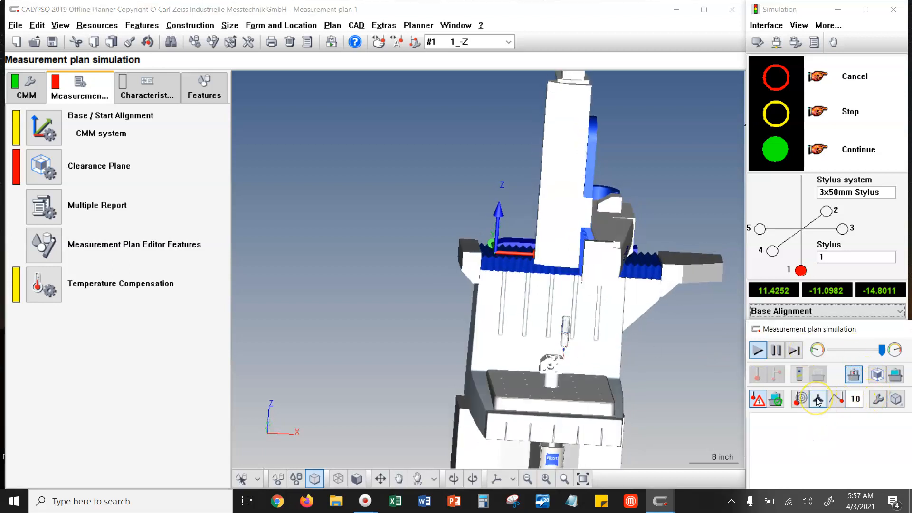
click(817, 400)
drag(433, 157, 233, 148)
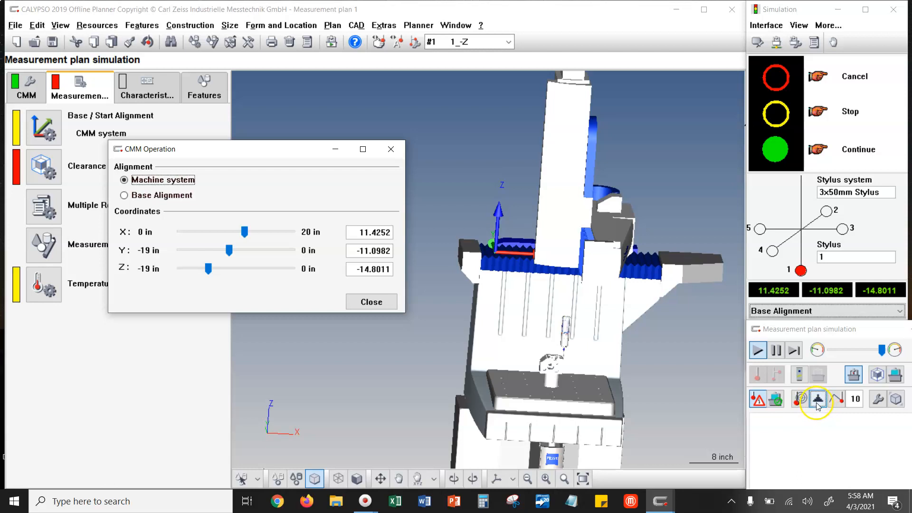
drag(230, 155, 176, 158)
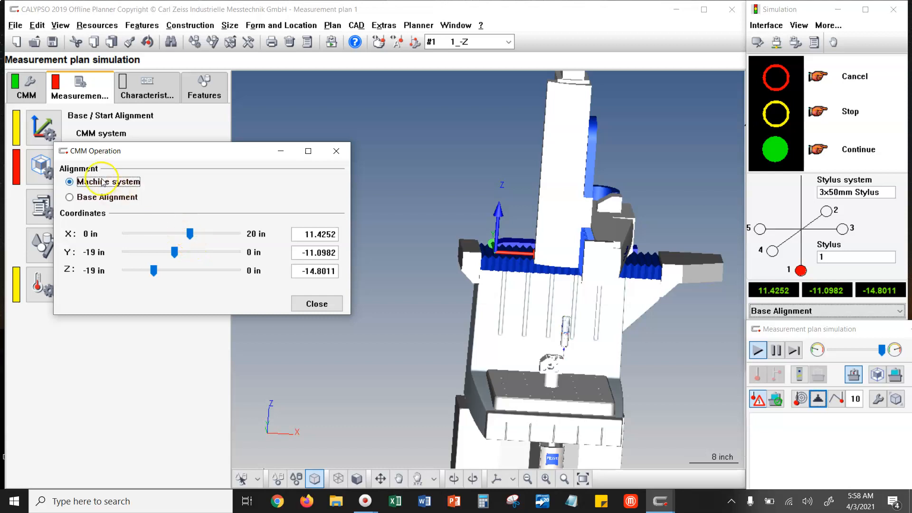
Step: Move the simulated probe in the machine system to about X 7.68, Y -8.66, Z -12.40 inches, above the cube
drag(194, 240, 166, 271)
right_drag(452, 295, 450, 378)
scroll(403, 275, up, 5)
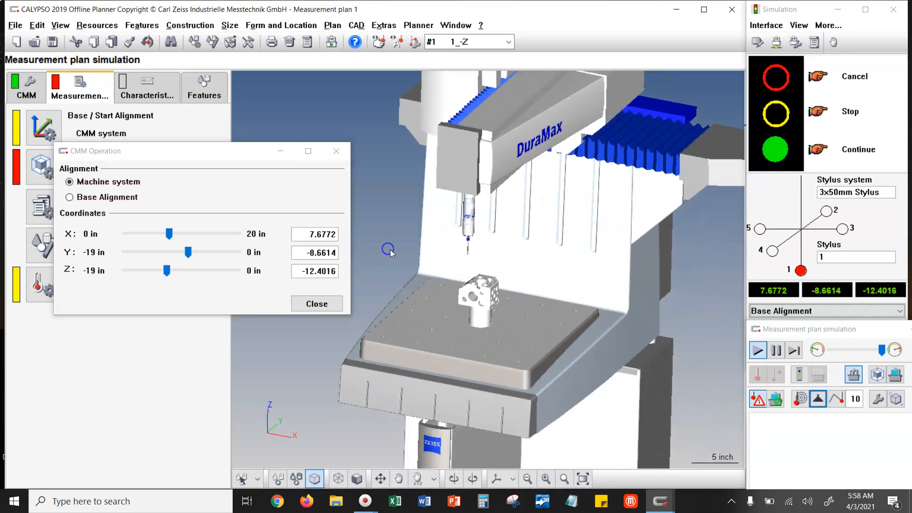
right_drag(451, 277, 487, 282)
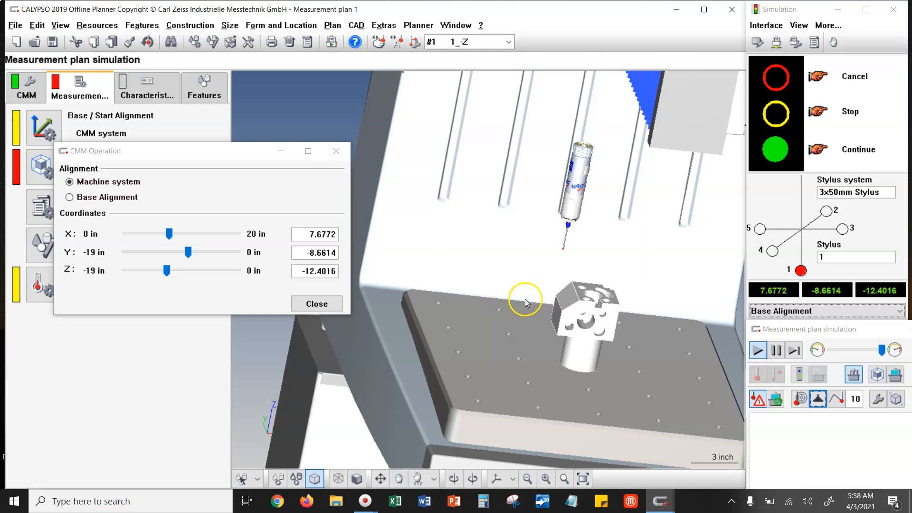
scroll(512, 351, down, 5)
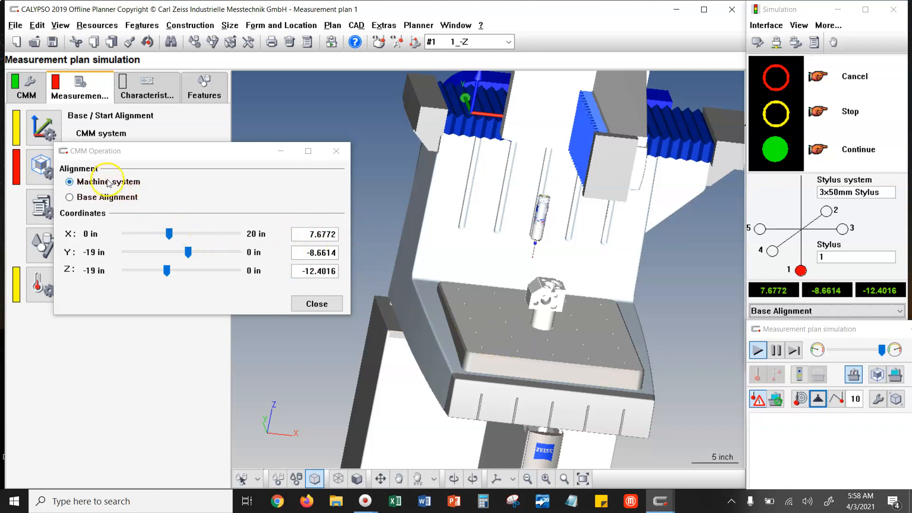
Step: Switch the CMM Operation alignment to Base Alignment and move the probe along X to about 7.87
click(70, 198)
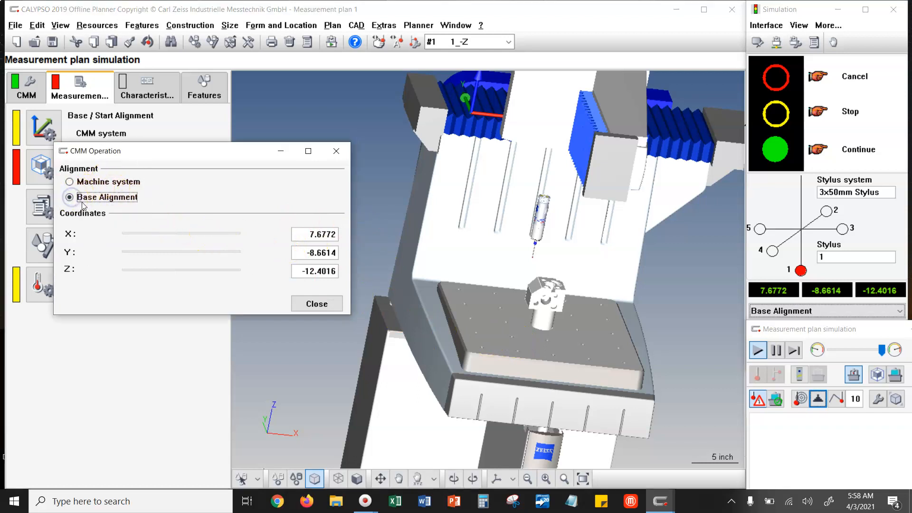
scroll(534, 290, up, 3)
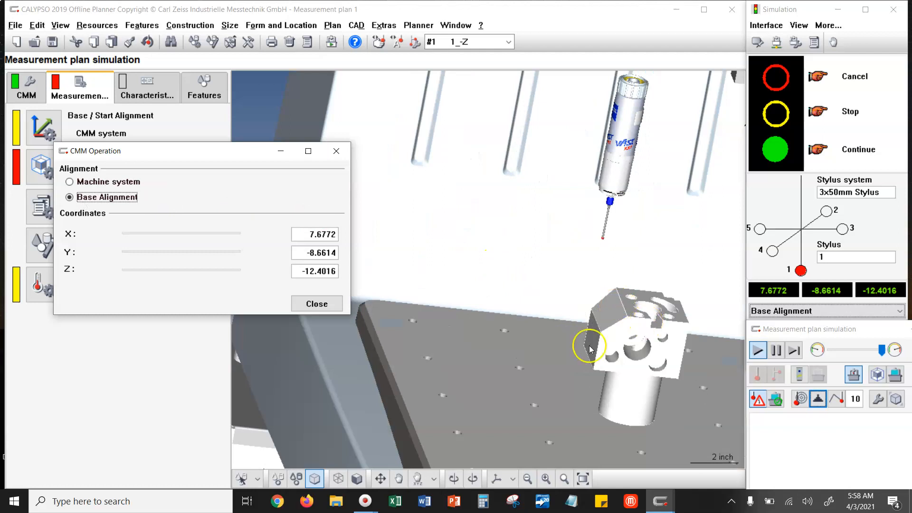
scroll(560, 368, up, 2)
mouse_move(560, 366)
middle_down()
mouse_move(540, 373)
mouse_move(546, 366)
middle_up()
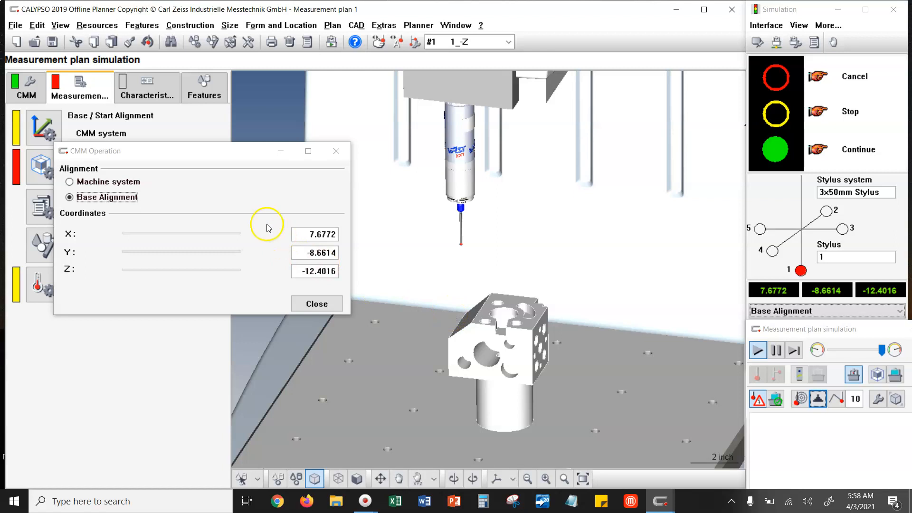
drag(191, 235, 171, 236)
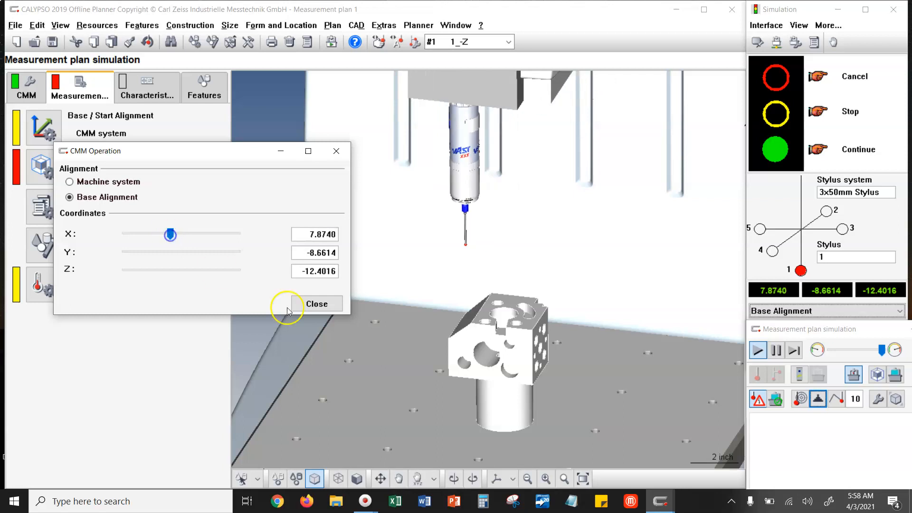
Step: View the machine from -Y and shift the probe along X to about 7.48 in Base Alignment
click(512, 479)
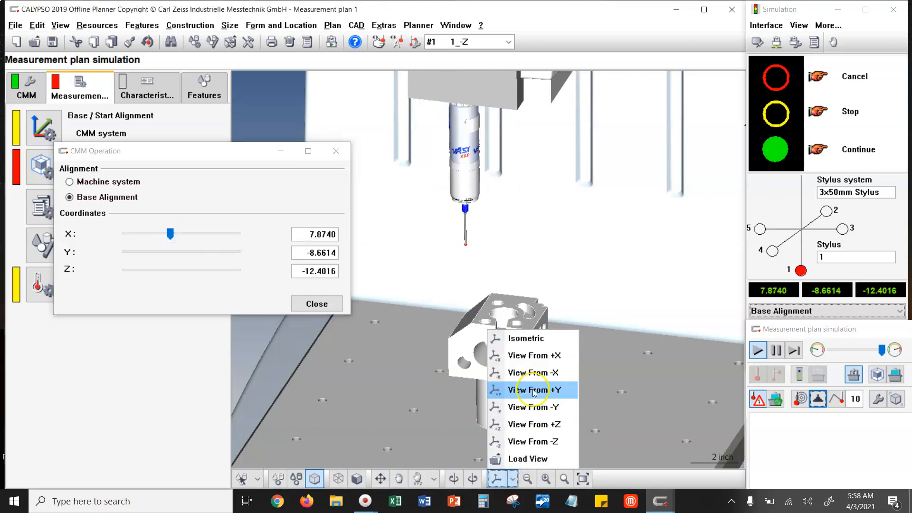
click(537, 408)
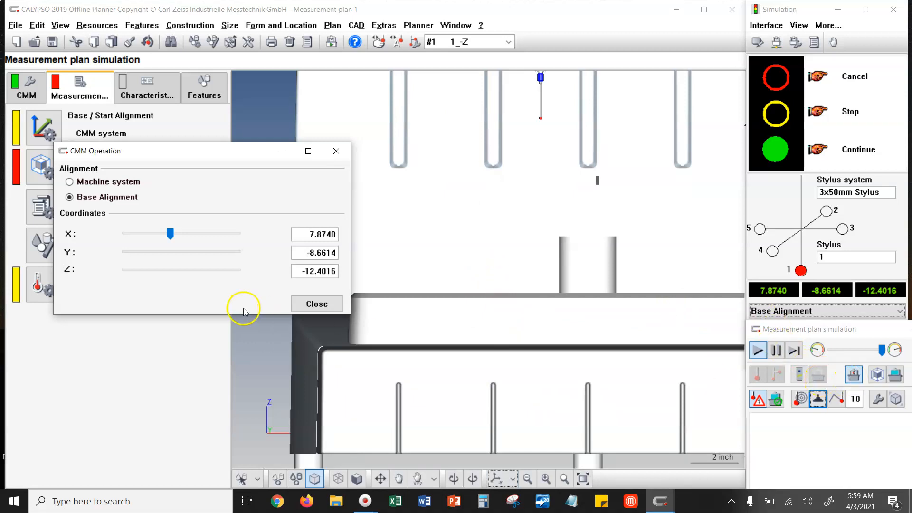
drag(170, 232, 172, 238)
middle_drag(554, 245, 549, 256)
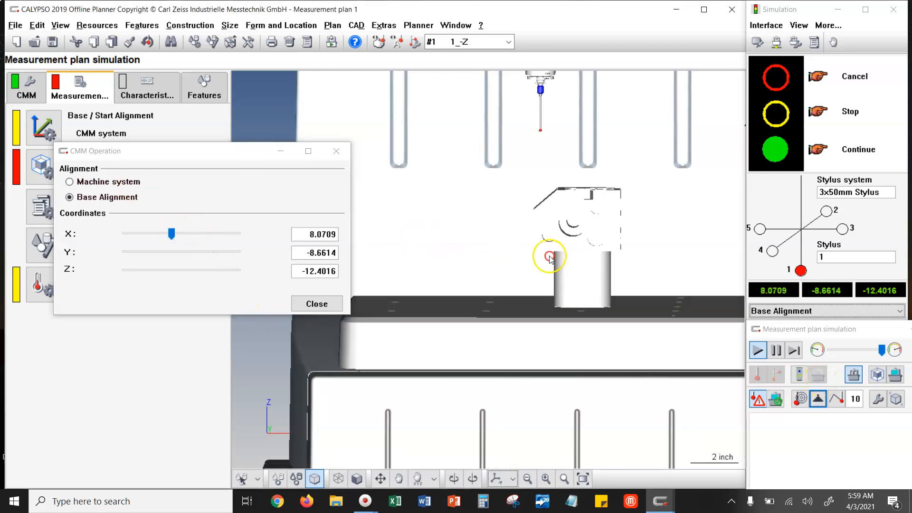
drag(171, 235, 166, 235)
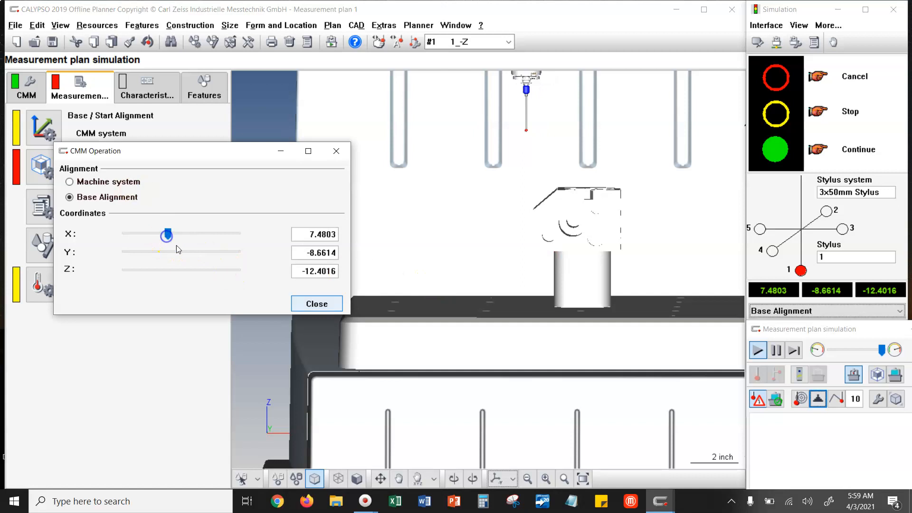
Step: Turn on the wireframe and shaded display of the model and move the probe along X to about 7.28
click(341, 479)
middle_drag(547, 313, 578, 289)
click(358, 478)
click(357, 478)
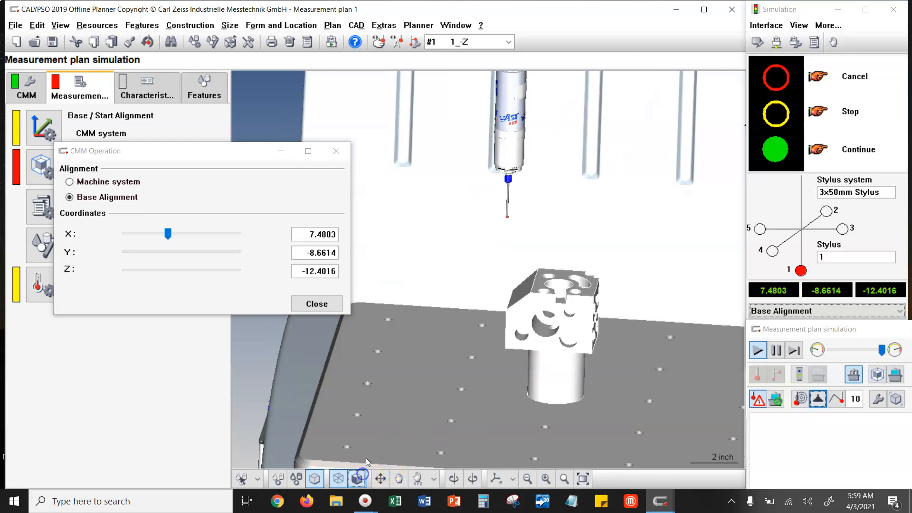
drag(169, 233, 170, 237)
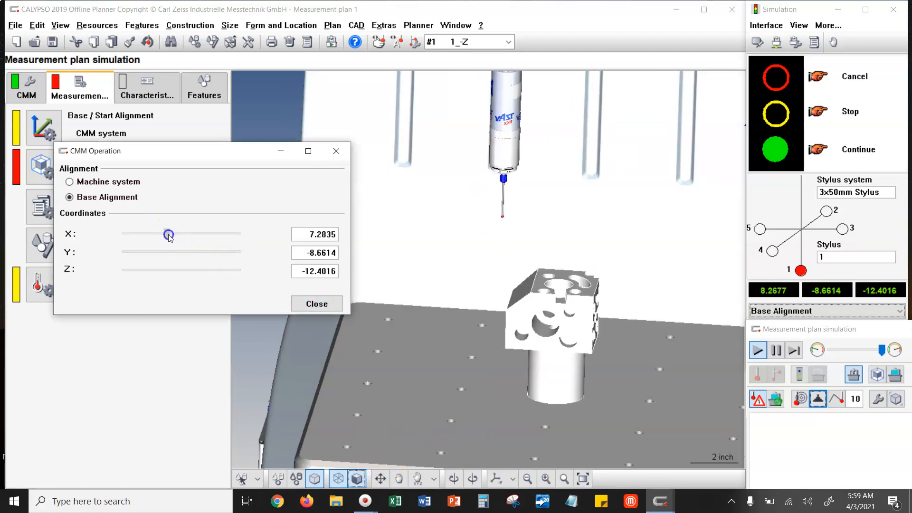
Step: View the machine from +X and move the probe to about Y -11.02 and Z -14.57 in Base Alignment
click(513, 479)
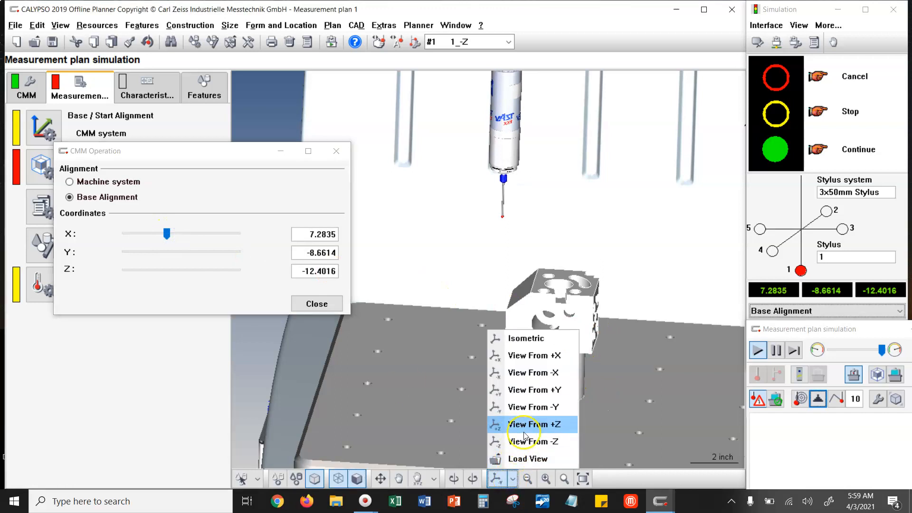
click(537, 359)
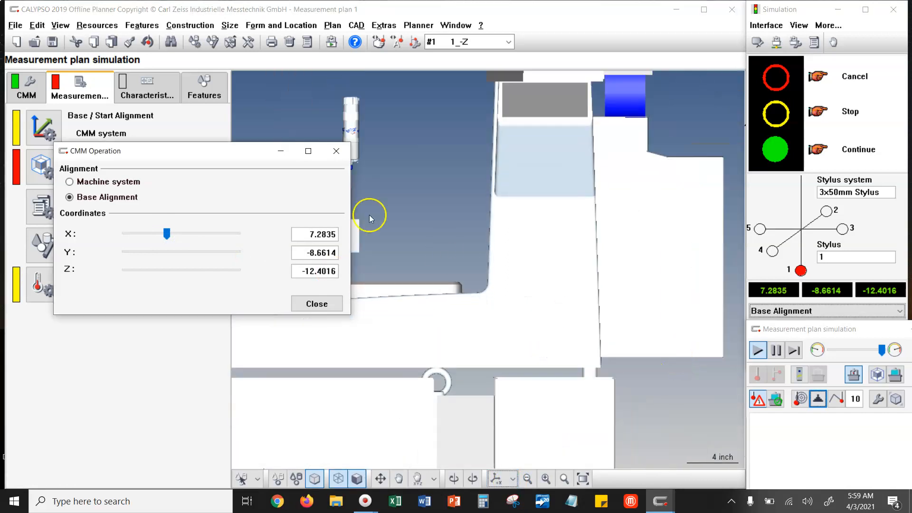
drag(230, 152, 174, 134)
mouse_move(96, 235)
mouse_down()
mouse_move(126, 235)
mouse_move(112, 235)
mouse_move(112, 254)
mouse_move(76, 254)
mouse_move(98, 252)
mouse_up()
Step: Examine the probe's position near the cube and its X, Y and Z base alignment coordinates, and close CMM Operation
right_drag(377, 238, 426, 275)
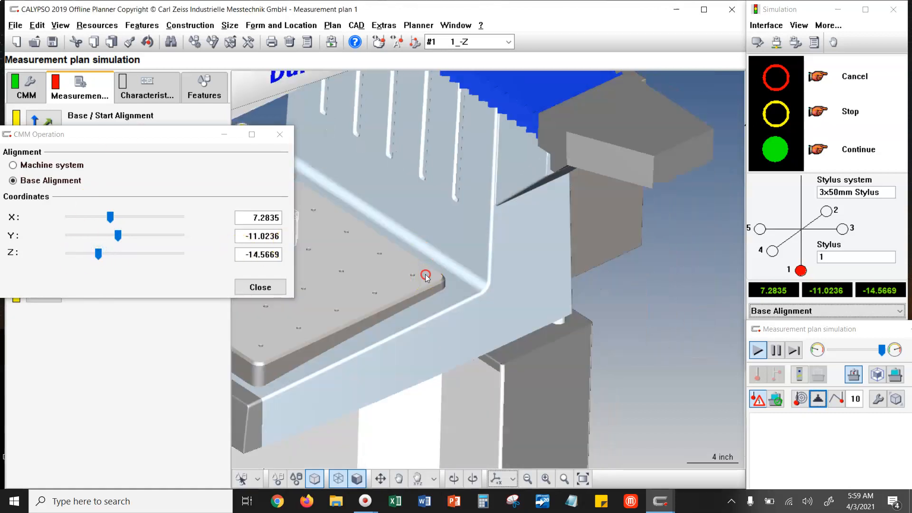
scroll(604, 299, down, 4)
scroll(486, 285, up, 1)
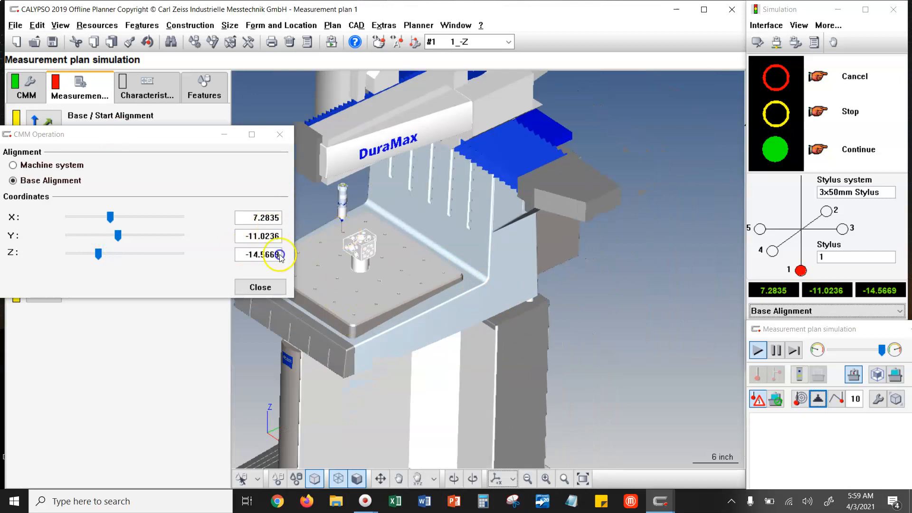
scroll(417, 268, up, 7)
drag(140, 142, 170, 142)
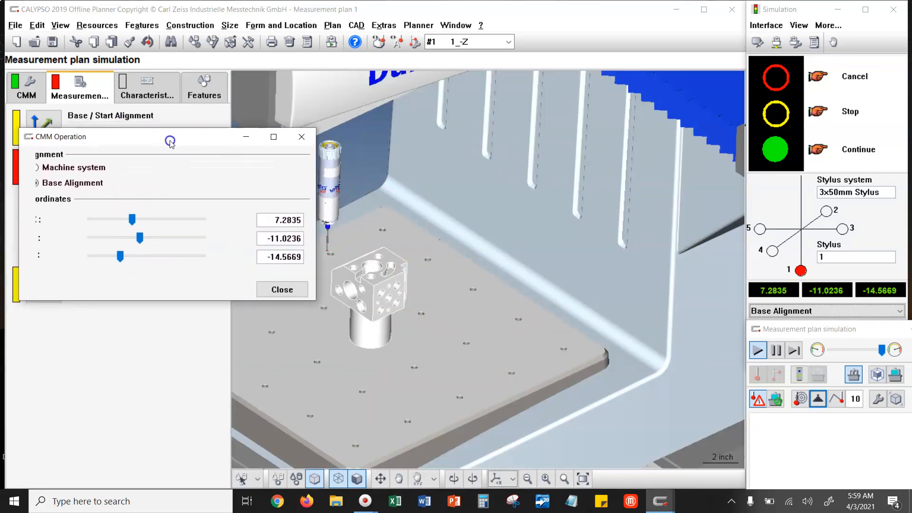
double_click(280, 219)
click(266, 239)
double_click(266, 238)
double_click(264, 256)
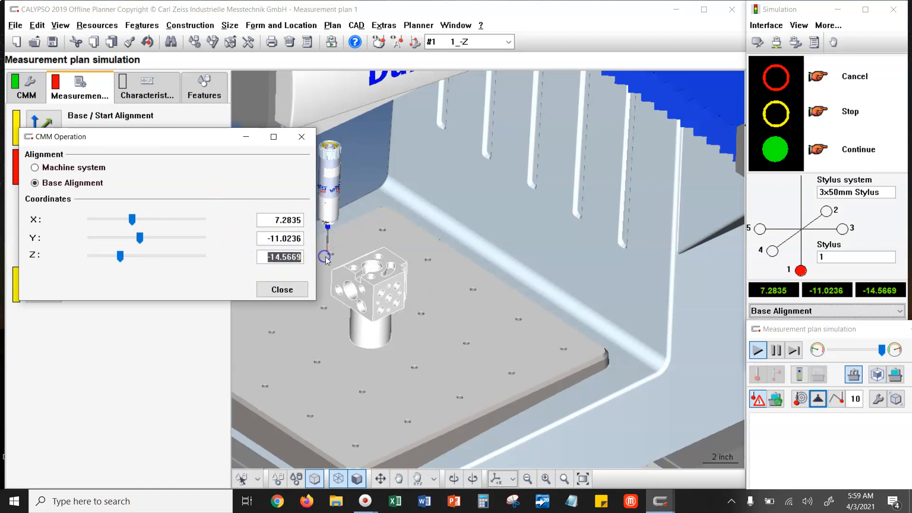
click(282, 289)
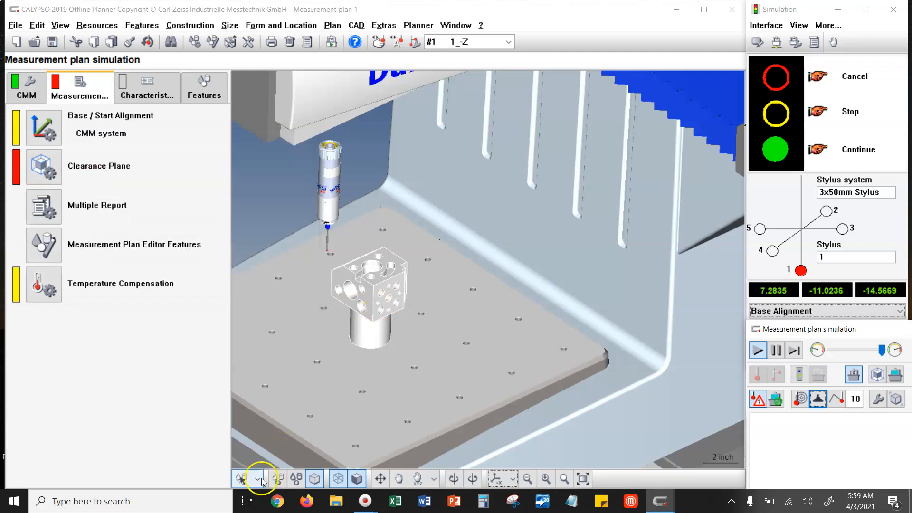
Step: Create a new base alignment with the Standard Method and use the cube's top face for the +Z spatial rotation and Z origin
double_click(45, 138)
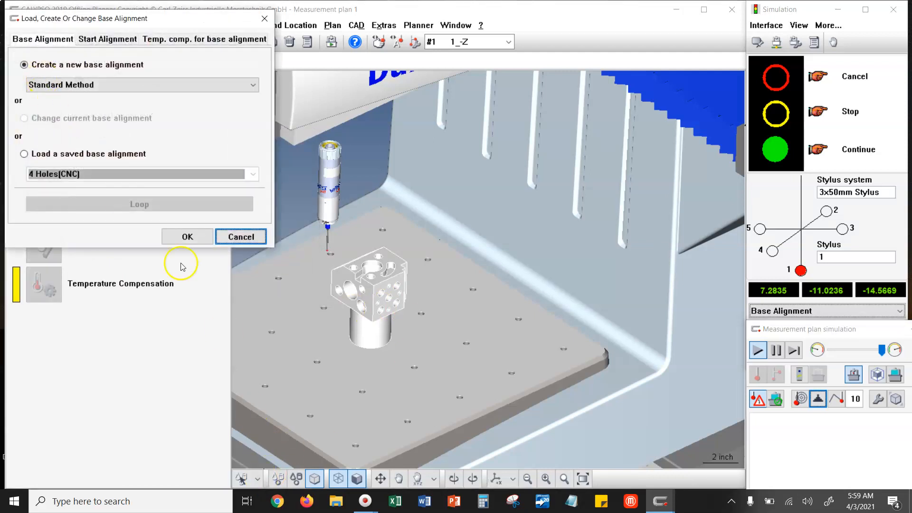
click(186, 234)
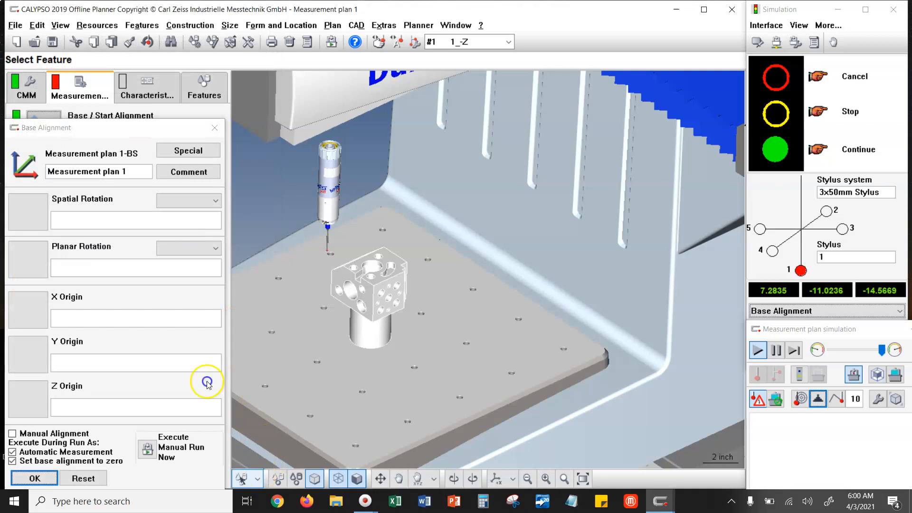
click(213, 365)
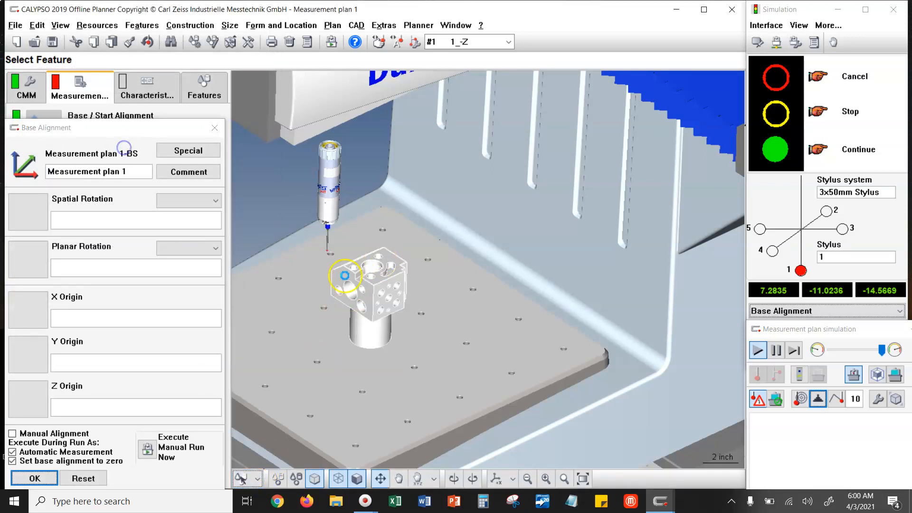
click(386, 256)
Step: Define a line on the cube's front face just below its top edge for the +X planar rotation and Y origin
click(242, 478)
click(260, 375)
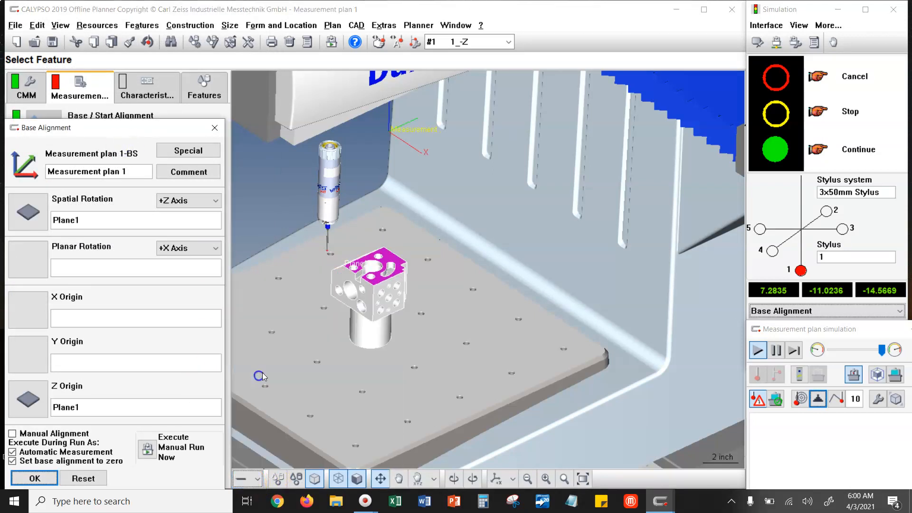
click(342, 274)
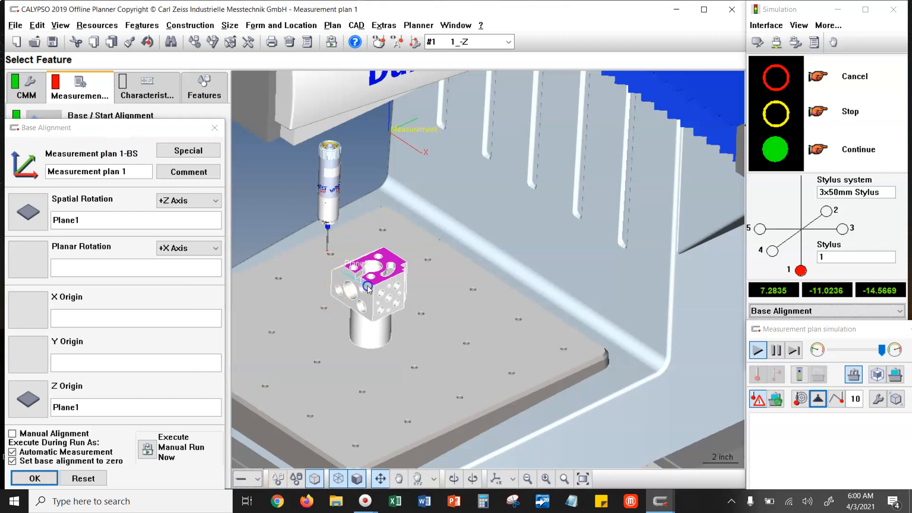
click(368, 288)
Step: Define a point on the cube's -X side face and accept it as the X origin of the base alignment
right_drag(368, 288, 442, 348)
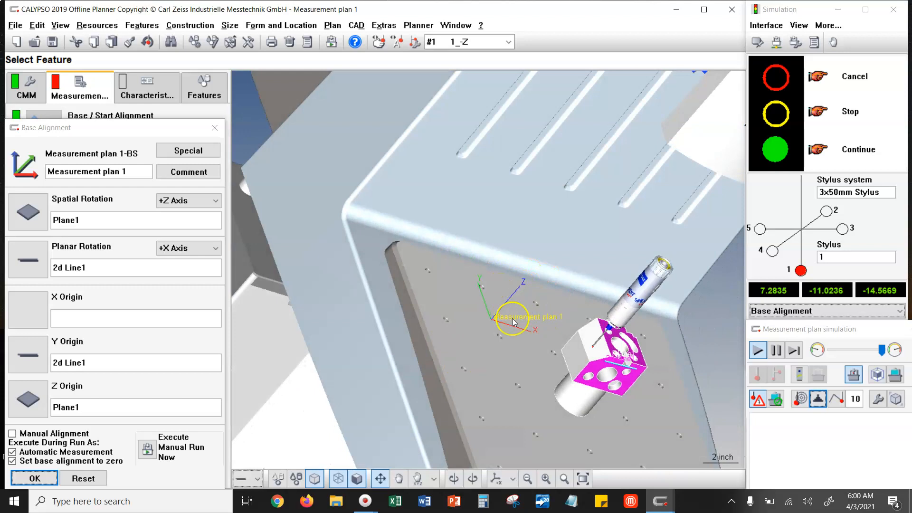
click(257, 478)
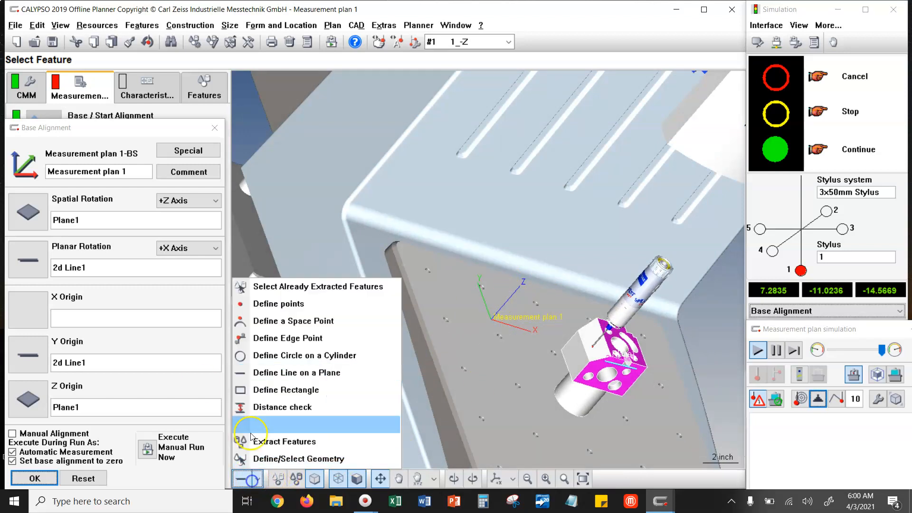
click(269, 310)
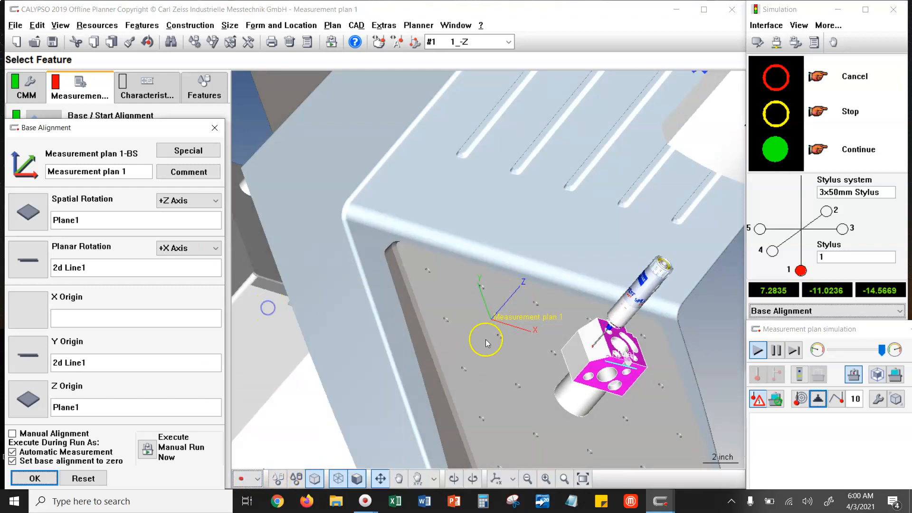
click(584, 359)
click(457, 382)
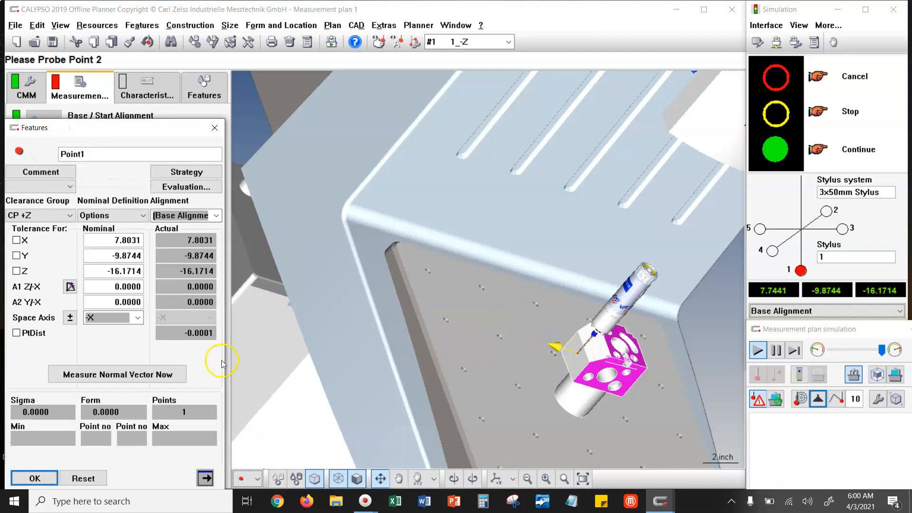
click(35, 479)
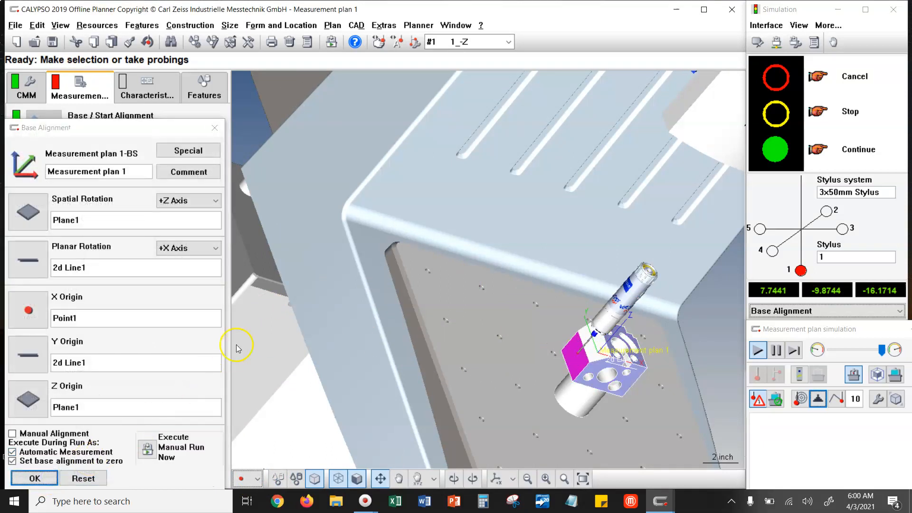
Step: Accept the base alignment and close all measurement plans
click(34, 478)
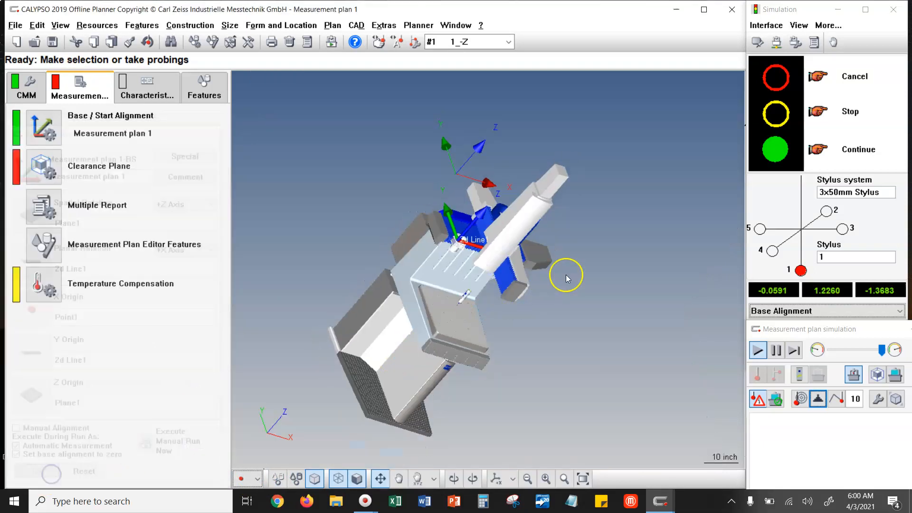
drag(543, 301, 487, 248)
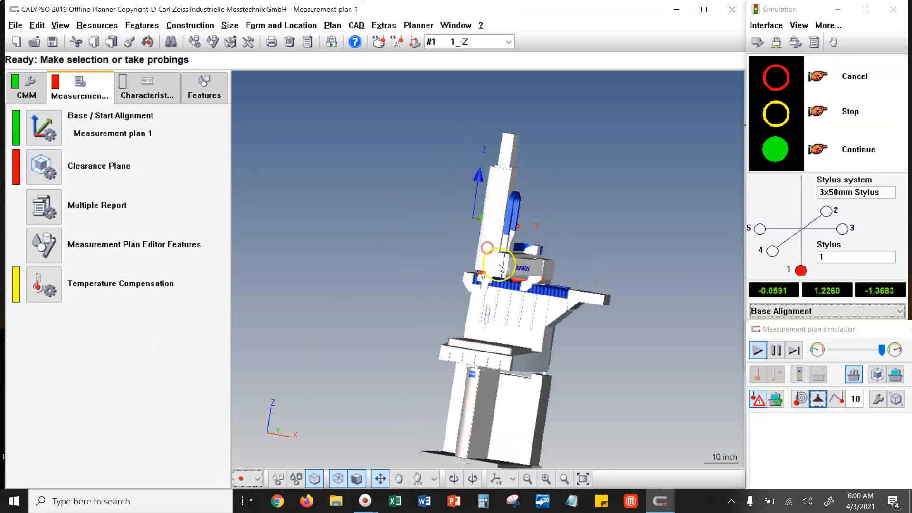
scroll(496, 290, up, 4)
mouse_move(496, 290)
mouse_down()
mouse_move(519, 322)
mouse_move(571, 328)
mouse_up()
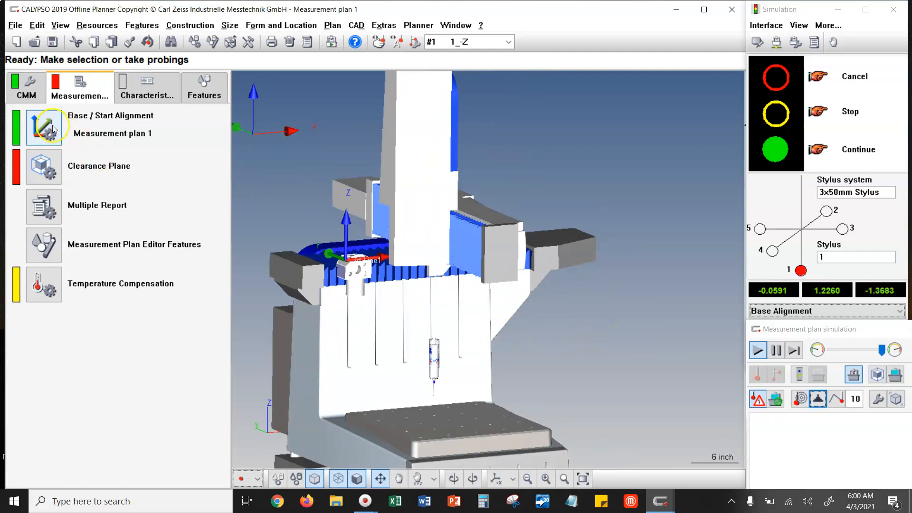
click(16, 27)
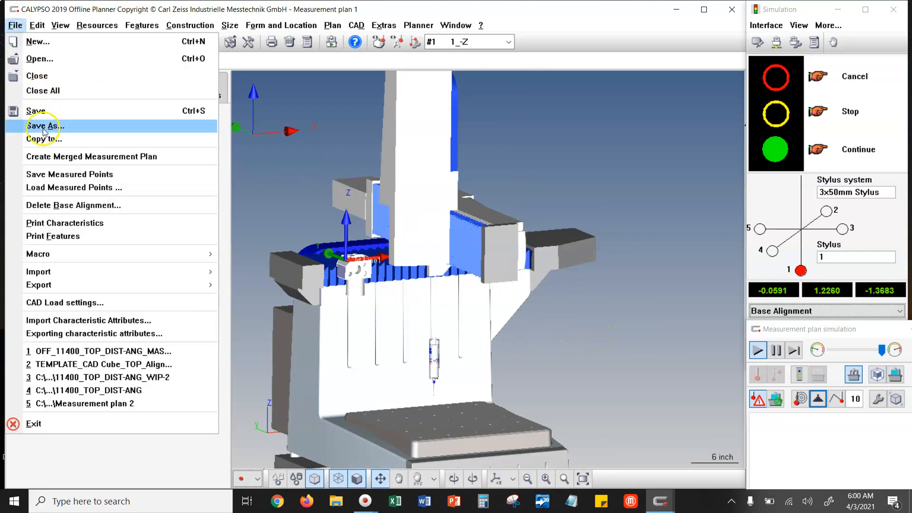
click(43, 90)
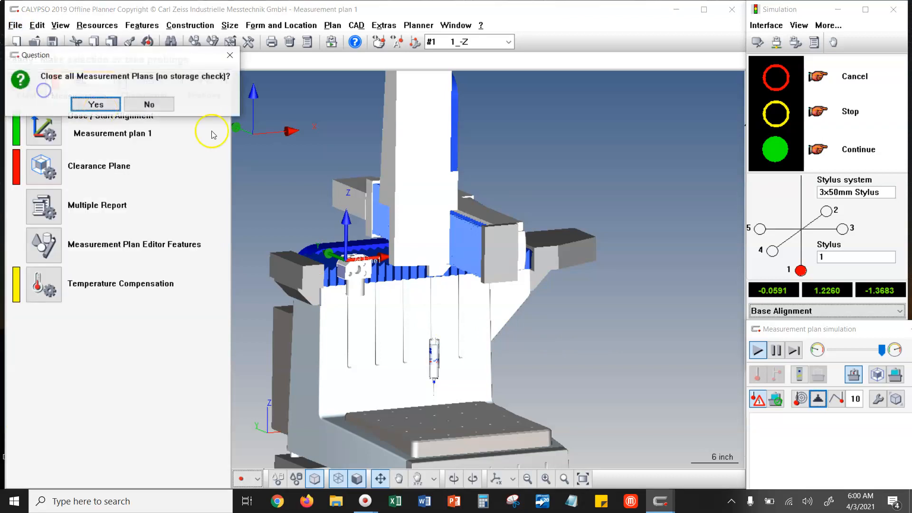
click(96, 104)
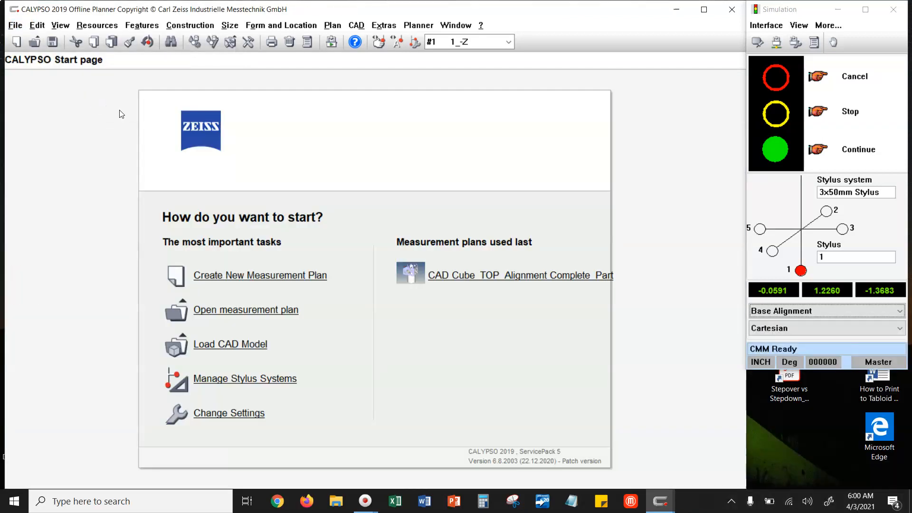
Step: Create a new measurement plan and open the measurement plan simulation, moving its window clear of the CAD view
click(412, 27)
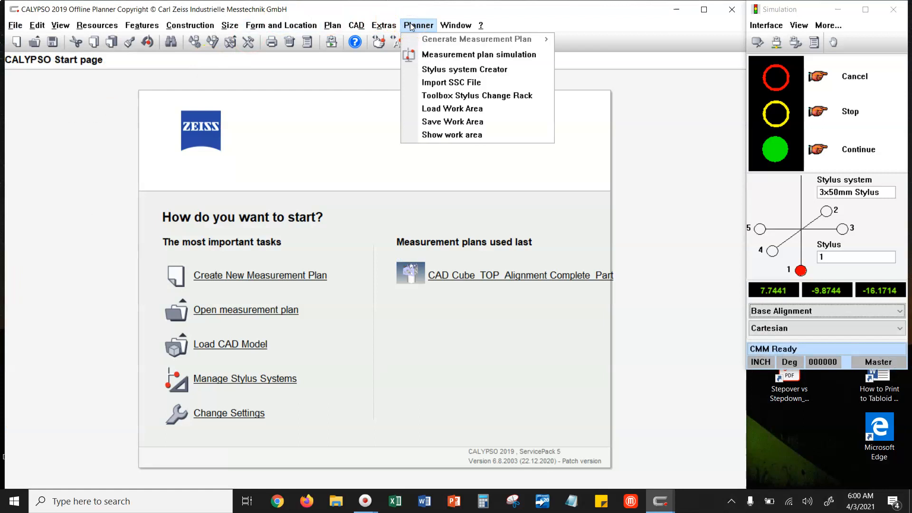
click(285, 274)
click(426, 36)
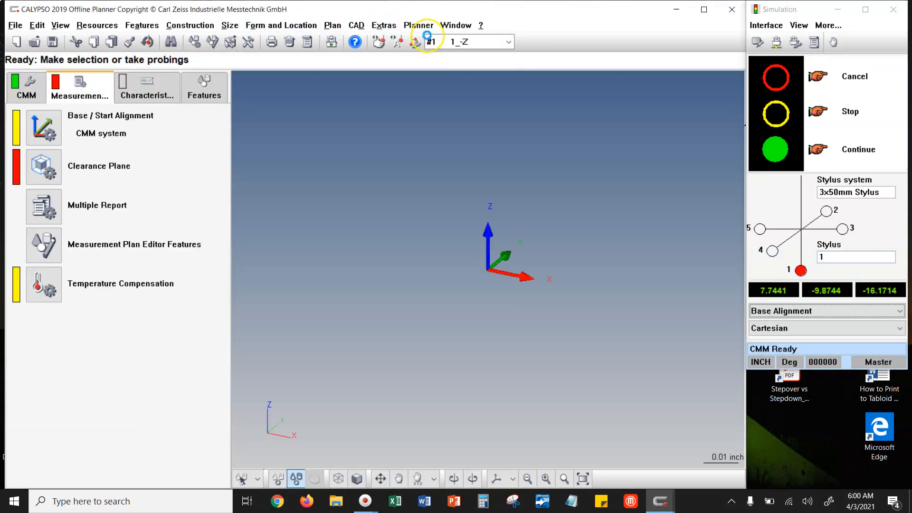
click(418, 25)
click(438, 53)
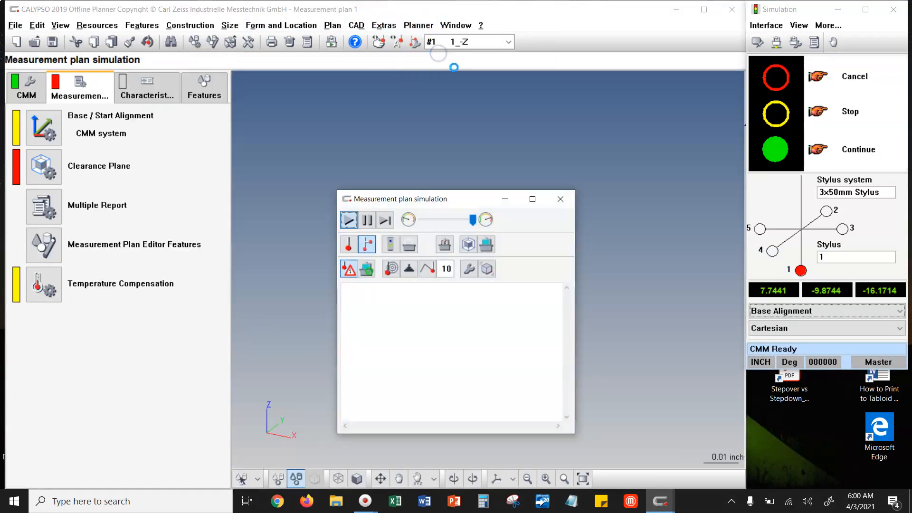
drag(649, 261, 796, 333)
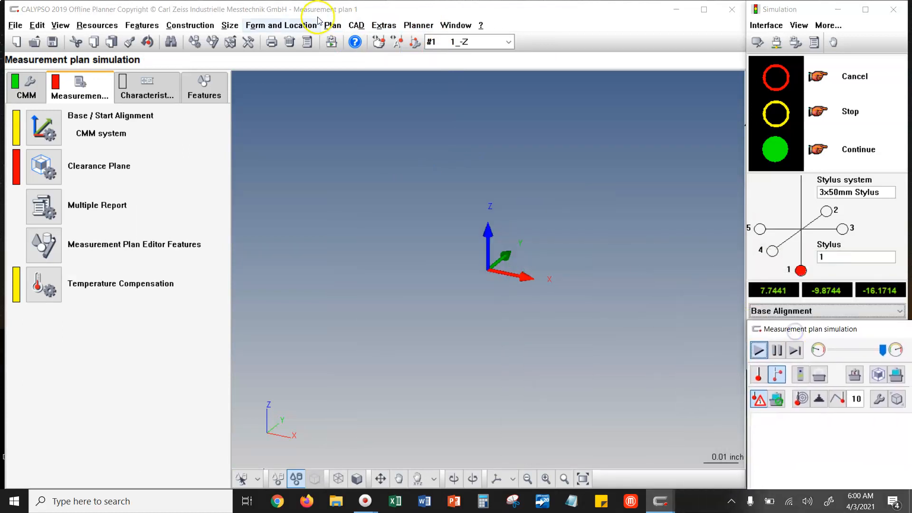
Step: Load the ACIS CAD model cadcube.sat into the measurement plan
click(356, 25)
mouse_move(475, 39)
click(535, 39)
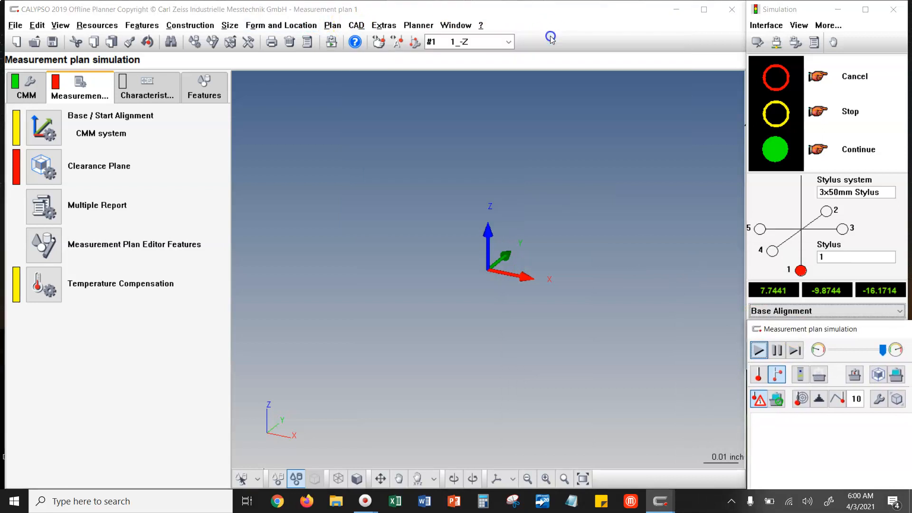
click(175, 119)
click(359, 283)
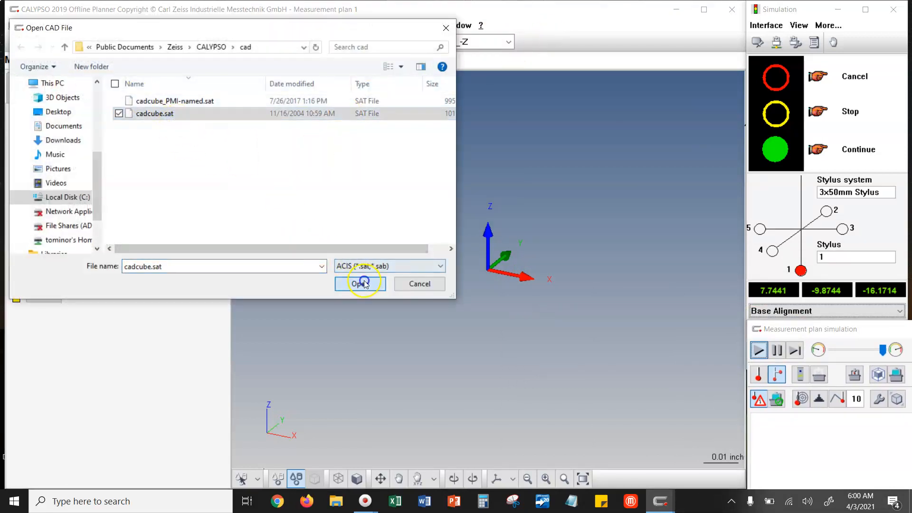
Step: Show the CMM table in the simulation and open the CAD model's positioning settings
click(826, 382)
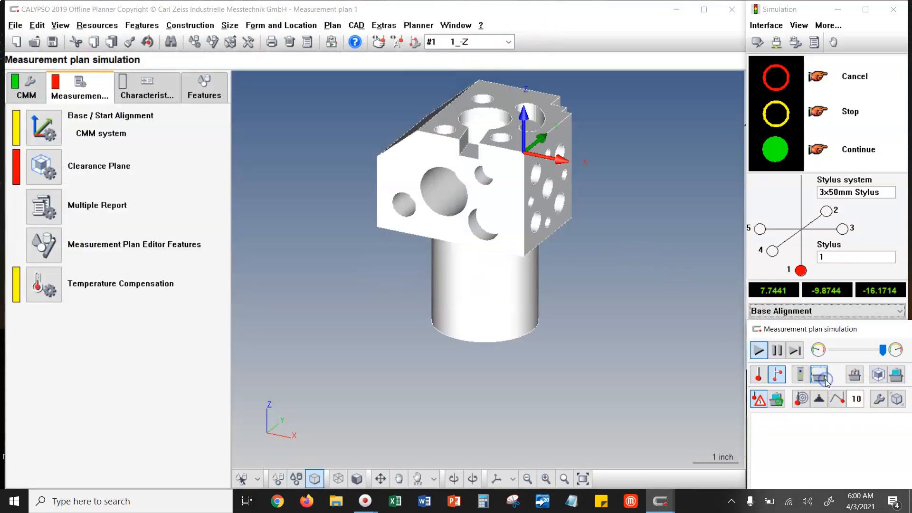
click(896, 399)
drag(114, 82, 135, 66)
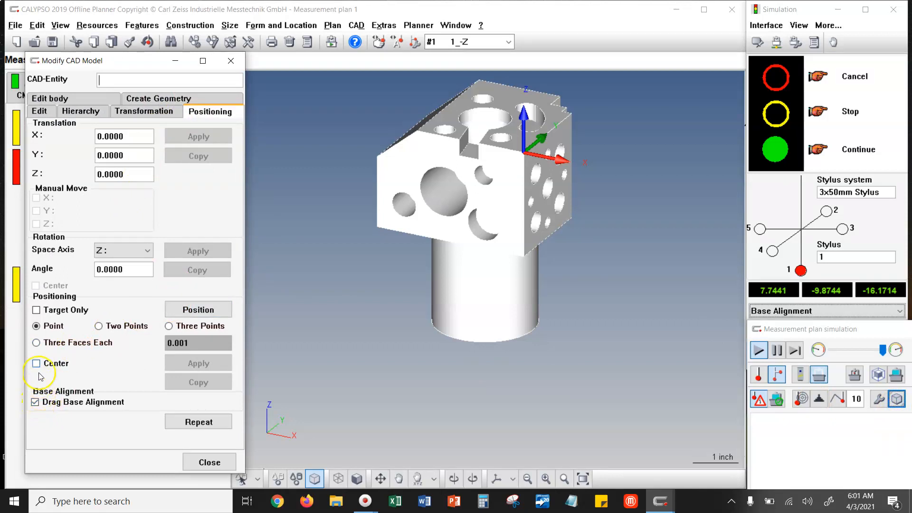
Step: Position the cube's bottom face on the CMM table's top face using Point with Center and Drag Base Alignment enabled
click(193, 307)
click(323, 185)
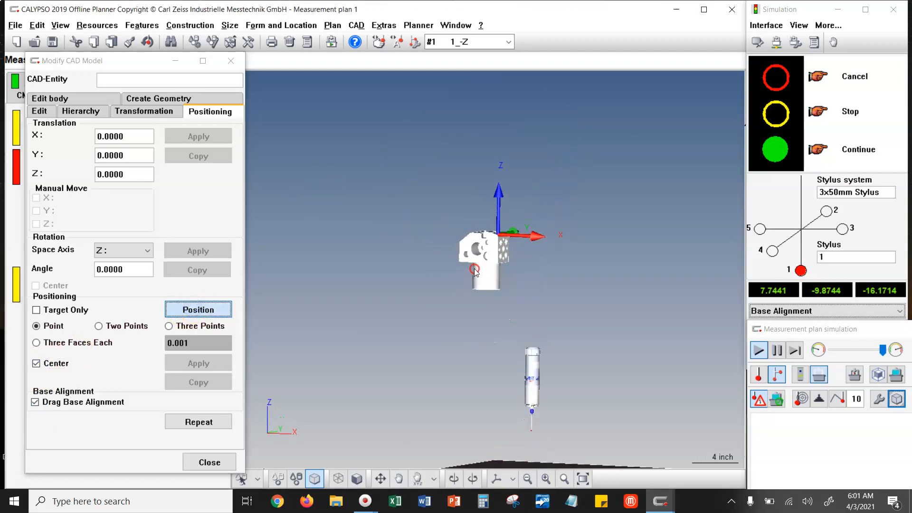
click(489, 294)
middle_drag(415, 246, 432, 355)
scroll(374, 256, down, 3)
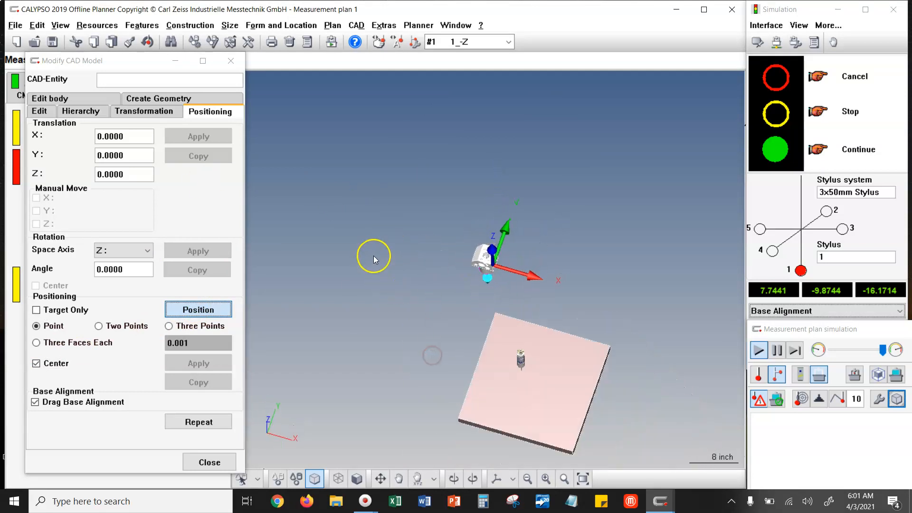
click(536, 385)
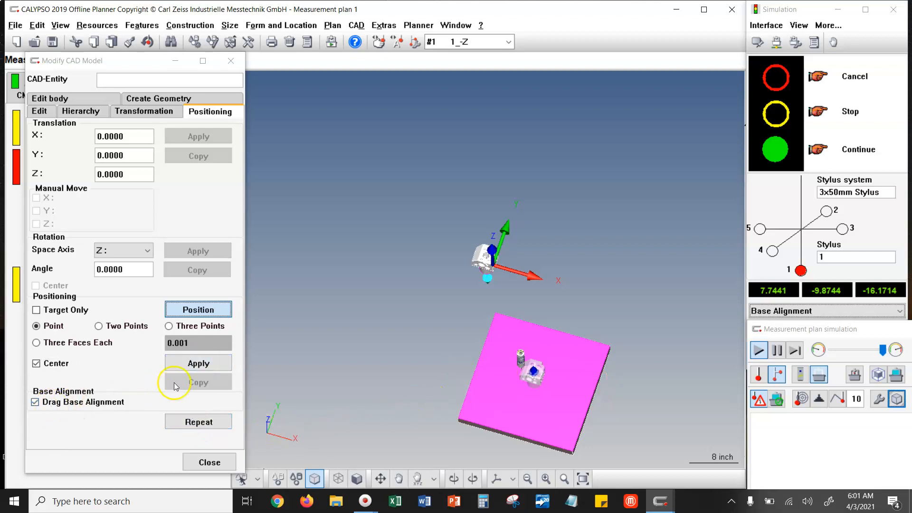
click(194, 364)
drag(331, 221, 416, 216)
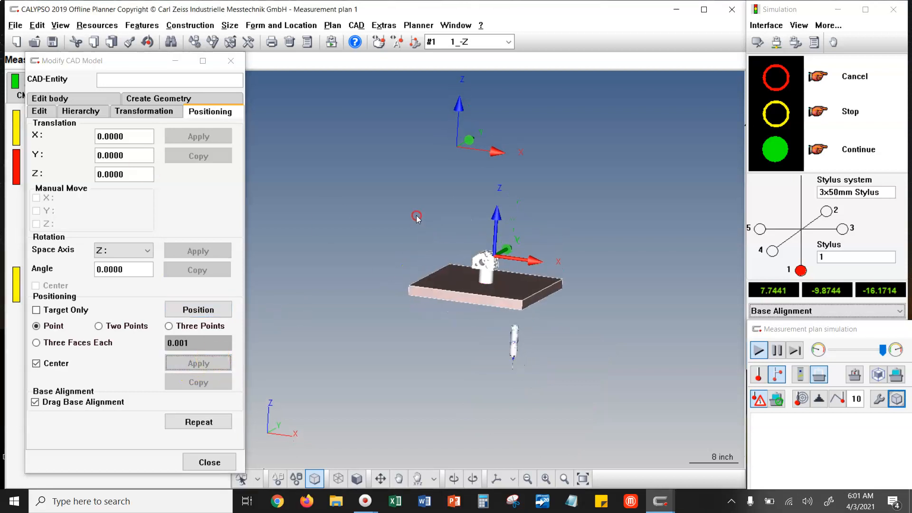
click(231, 62)
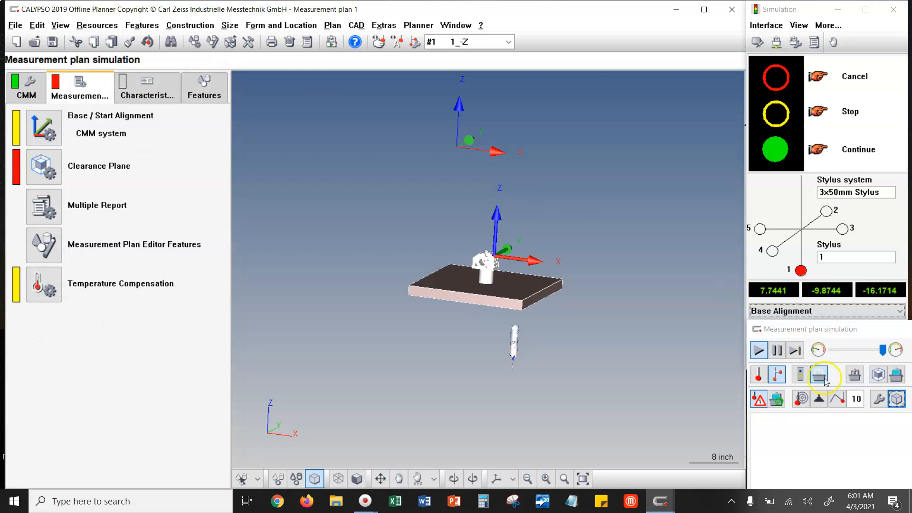
Step: Open CMM Operation and move the probe to X 0 in the machine system
click(819, 398)
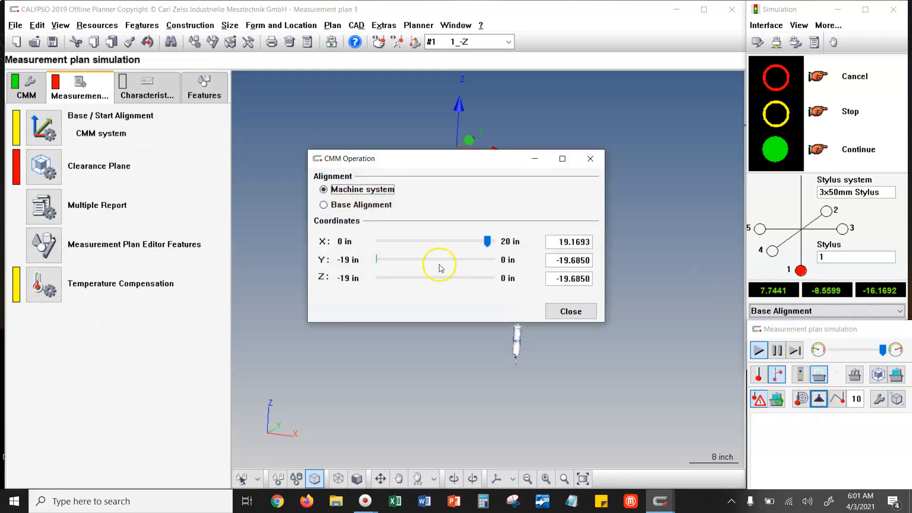
drag(448, 163, 287, 160)
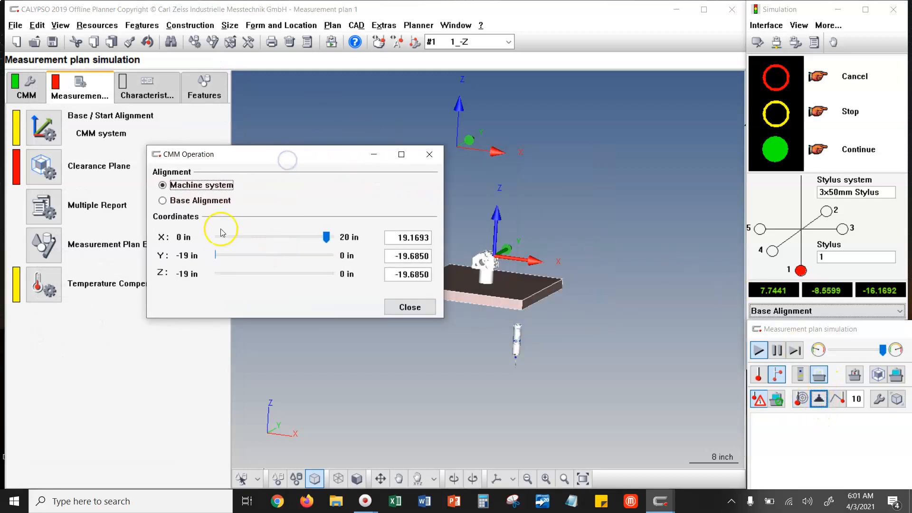
click(221, 232)
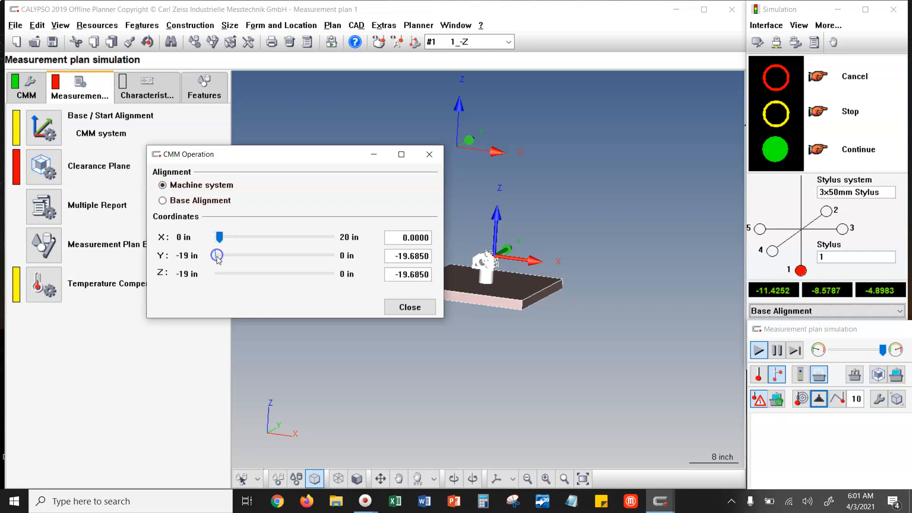
scroll(569, 338, down, 4)
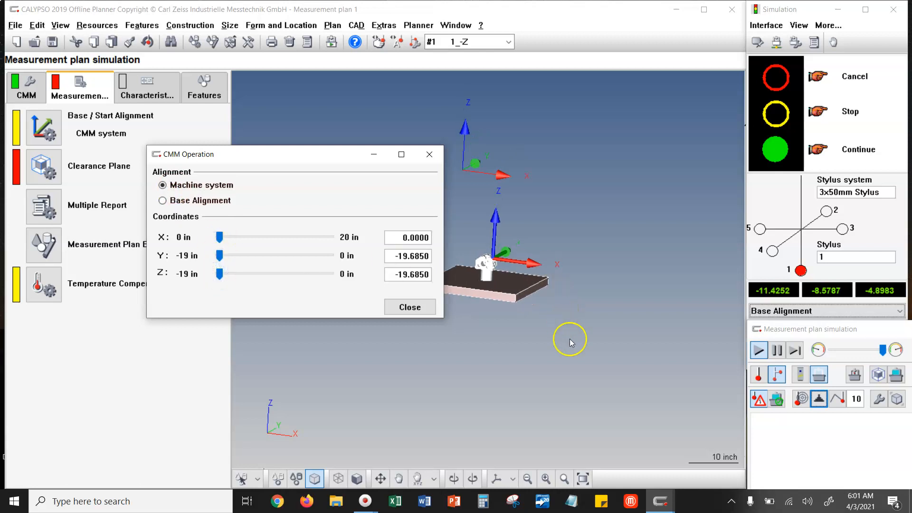
scroll(556, 329, up, 1)
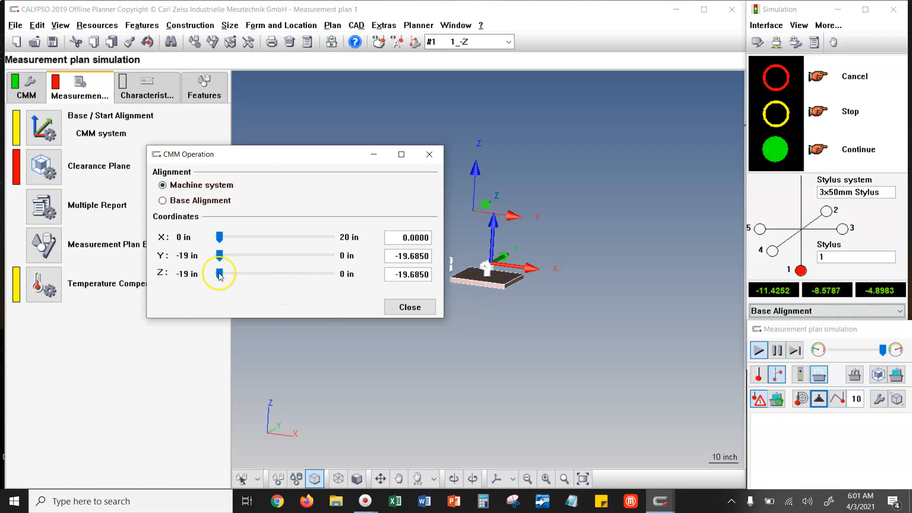
Step: Move the probe to Z 0 and Y 0 in the machine system and move the CMM Operation window off the model
drag(220, 275, 331, 273)
drag(391, 263, 396, 262)
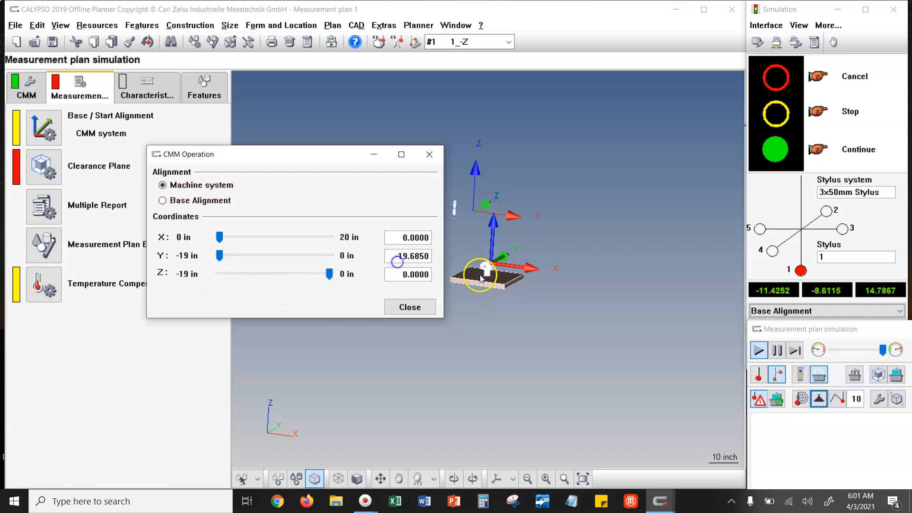
drag(221, 256, 414, 248)
drag(529, 212, 542, 239)
scroll(474, 210, up, 3)
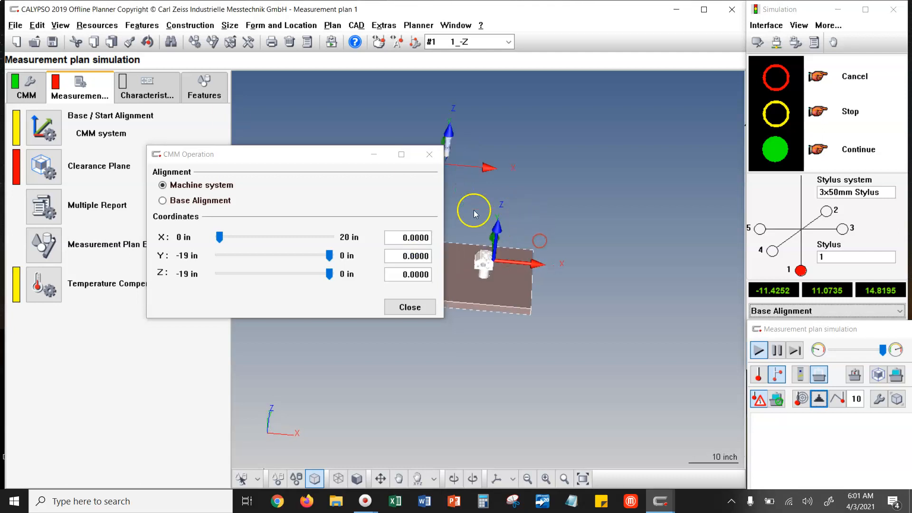
drag(326, 154, 203, 137)
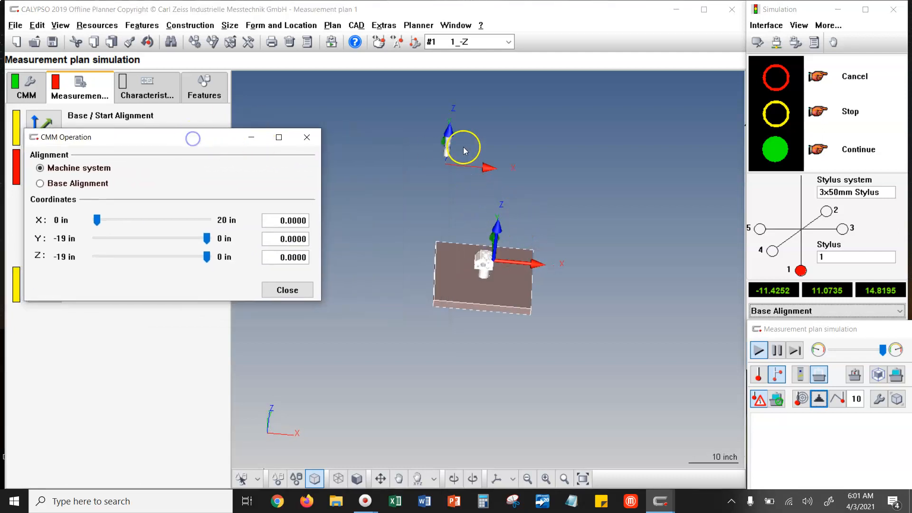
Step: Show the complete CMM and move the probe to X 7.6772 and Y -1.3780 in the machine system with Z slightly lowered
click(854, 376)
drag(523, 300, 542, 257)
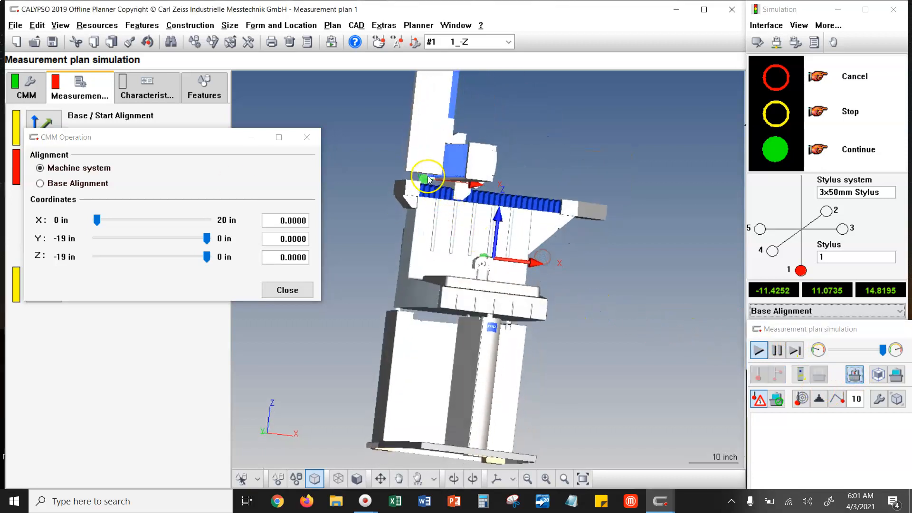
mouse_move(200, 240)
mouse_down()
mouse_move(62, 240)
mouse_move(199, 238)
mouse_up()
drag(98, 221, 143, 223)
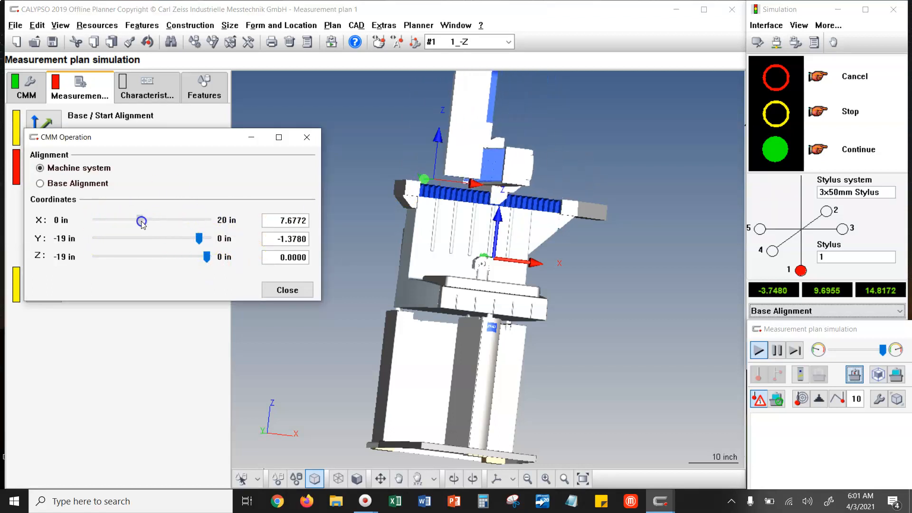
mouse_move(204, 257)
mouse_down()
mouse_move(91, 258)
mouse_move(194, 262)
mouse_up()
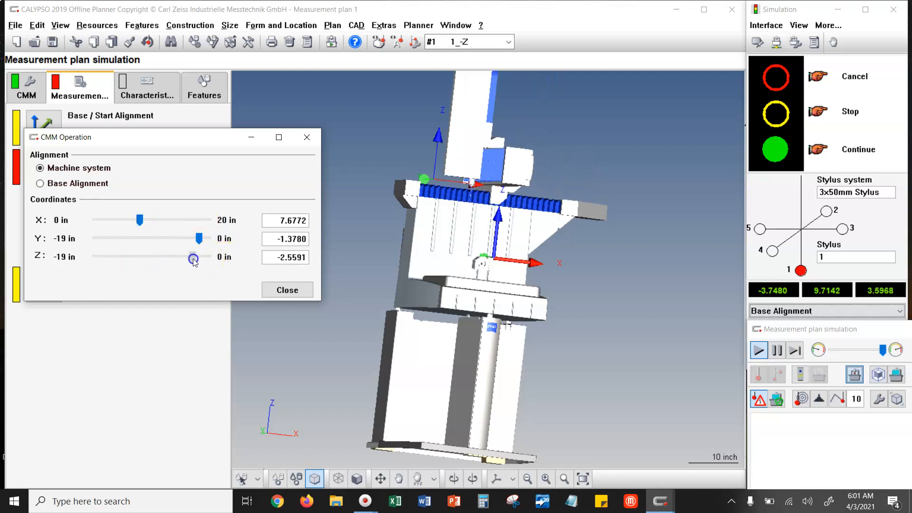
Step: Switch CMM Operation to the base alignment and move the probe to X 0, Y 0 and Z 1 above the cube's origin
click(81, 183)
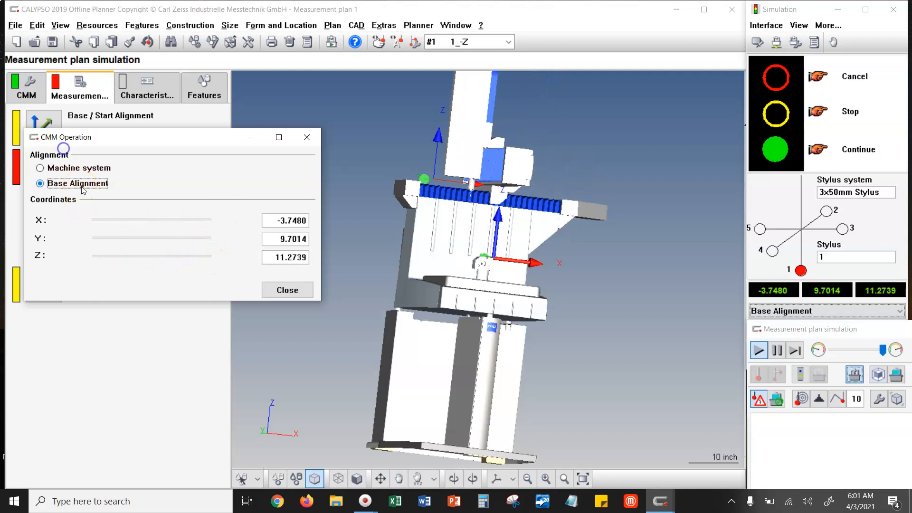
click(287, 221)
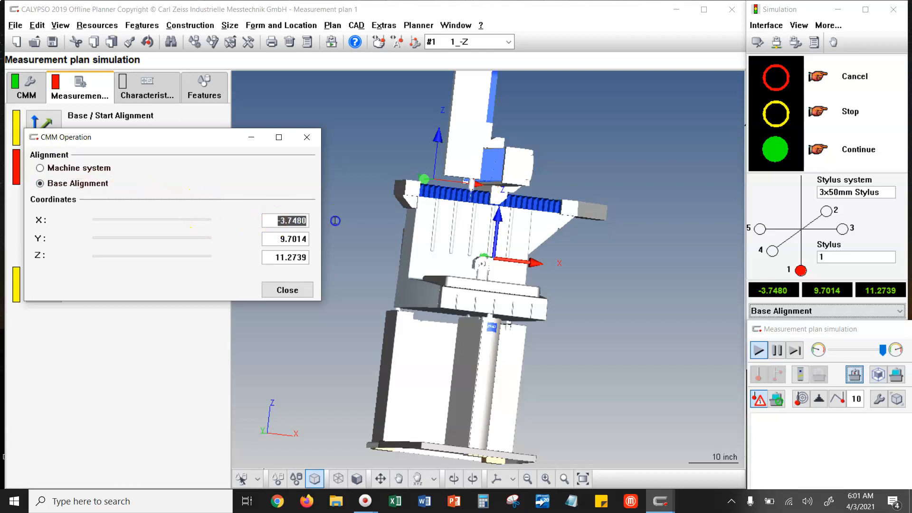
text(0)
click(287, 239)
text(0000)
click(275, 257)
text(1)
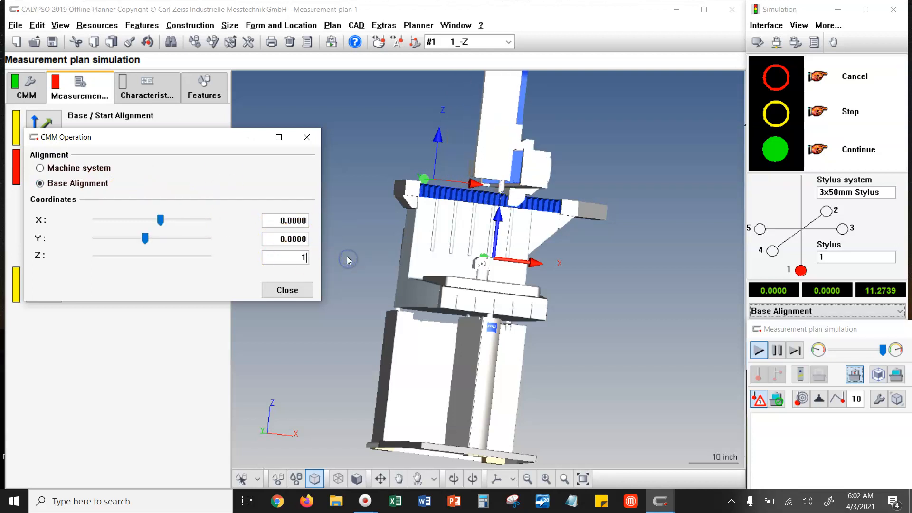
key(Tab)
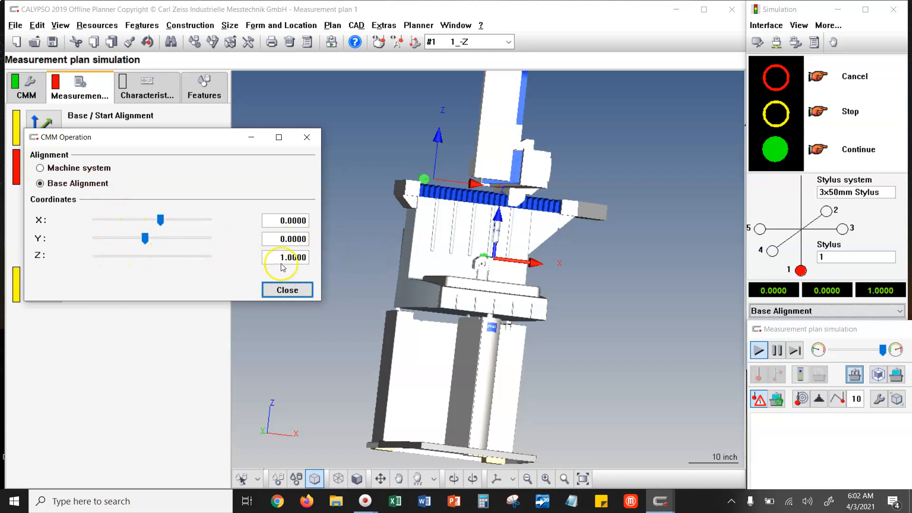
click(306, 257)
drag(572, 260, 529, 223)
scroll(496, 254, up, 8)
scroll(530, 224, up, 3)
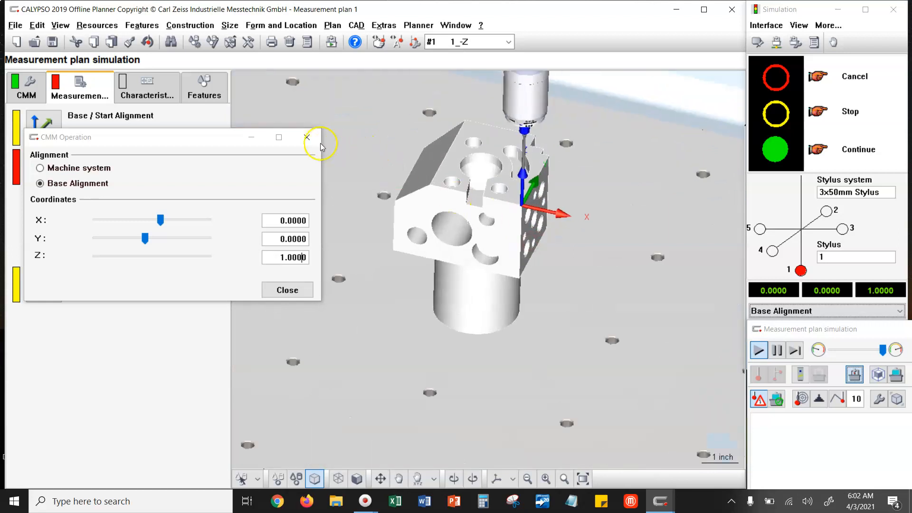
Step: Close CMM Operation, create a new base alignment with the Standard Method and use the cube's top plane for spatial rotation and Z origin
click(308, 138)
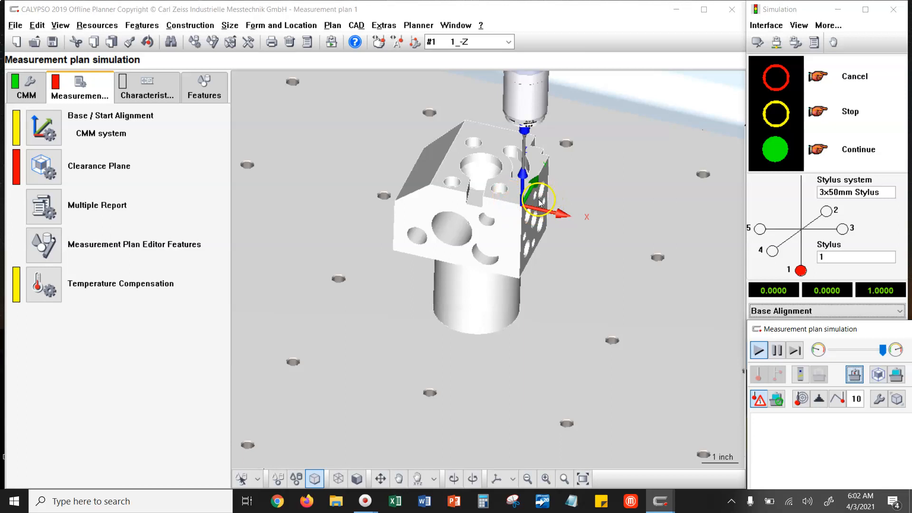
click(46, 131)
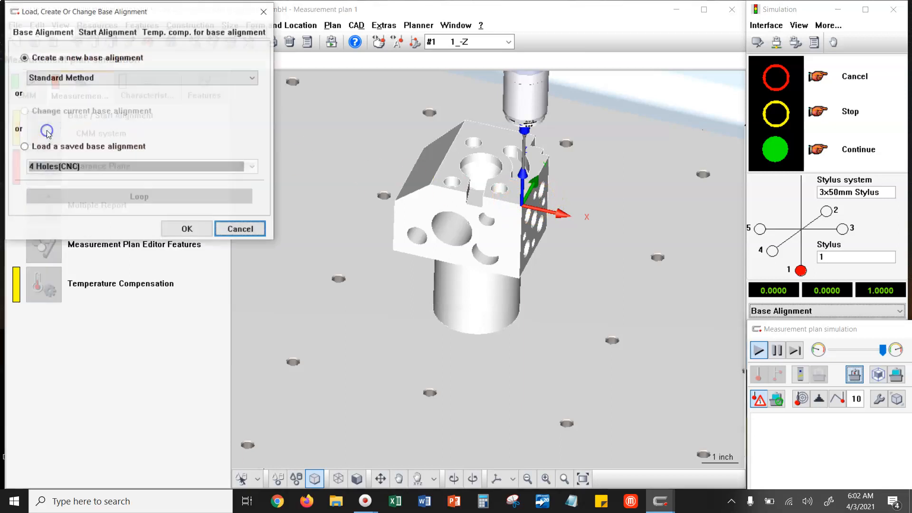
click(187, 230)
click(257, 478)
click(275, 459)
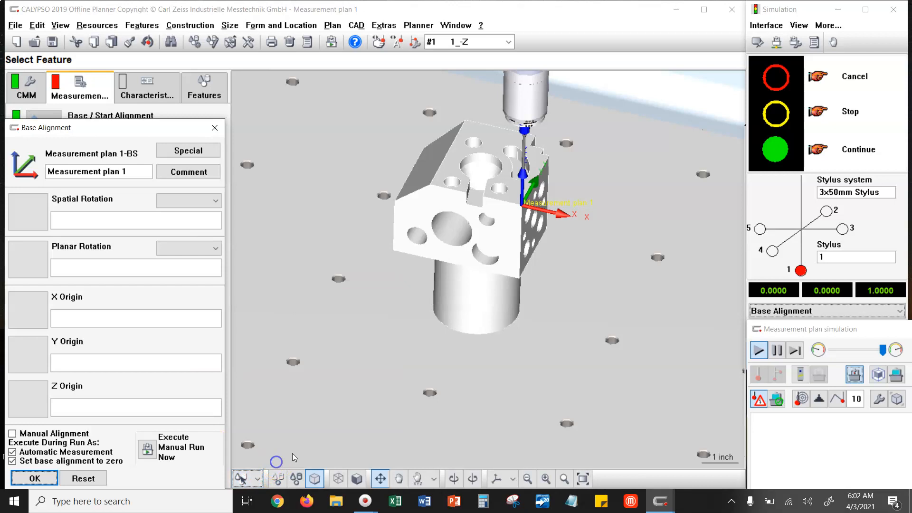
click(487, 131)
Step: Define a line on the cube's front face just below its upper edge for the planar rotation and Y origin
click(257, 478)
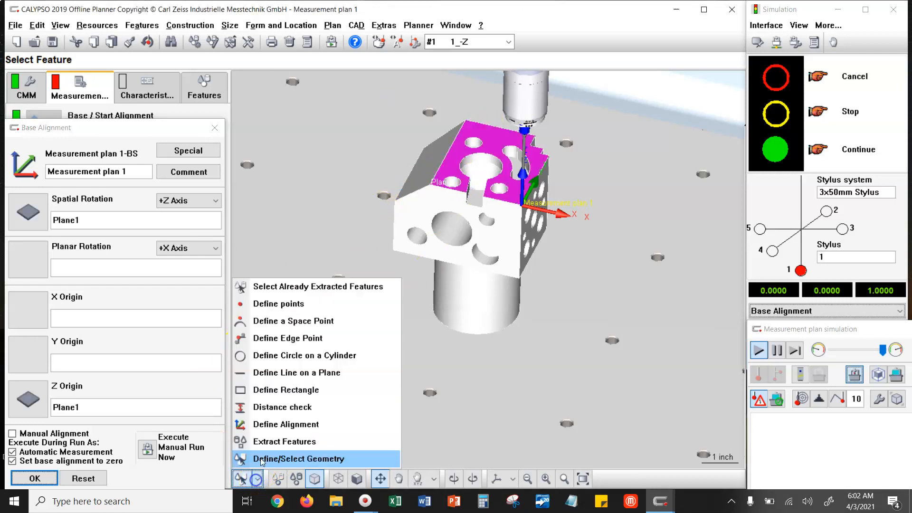
click(272, 373)
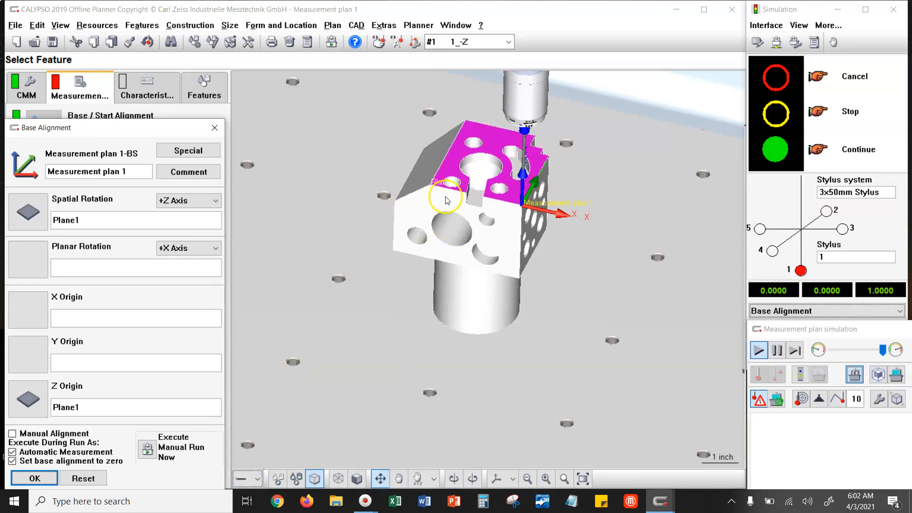
drag(431, 197, 483, 205)
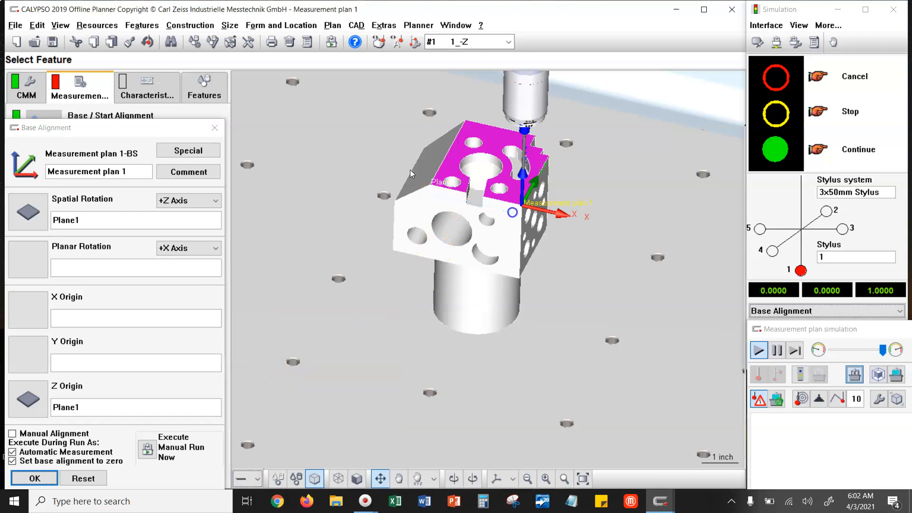
Step: Define a point on the cube's left side face as the X origin and accept the base alignment
middle_drag(439, 211, 553, 231)
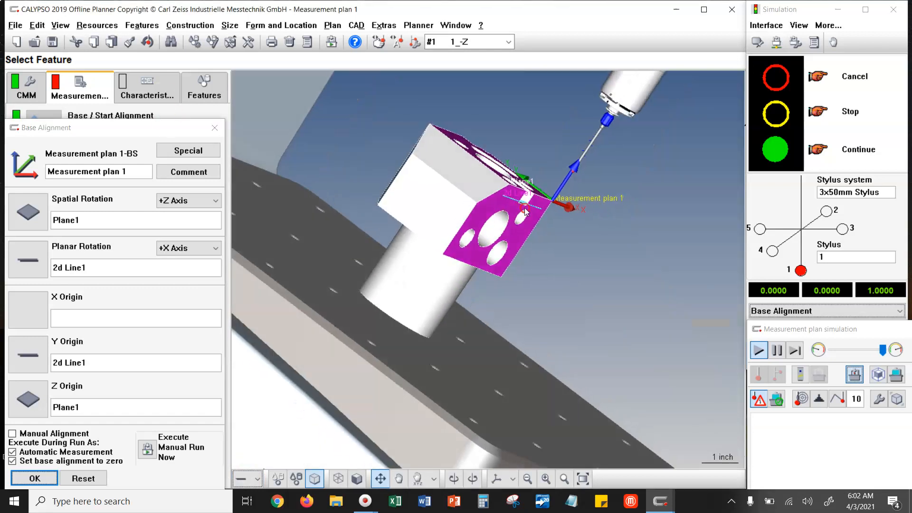
click(257, 479)
click(274, 300)
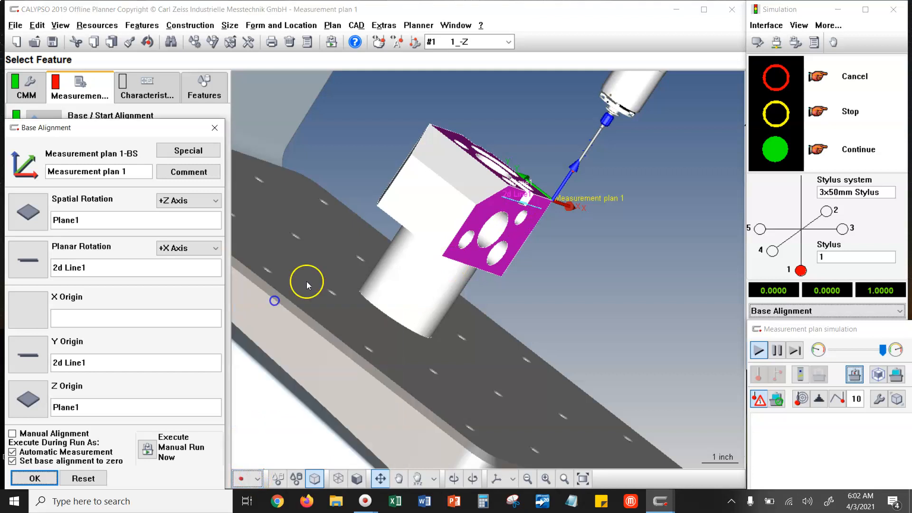
click(445, 197)
click(51, 479)
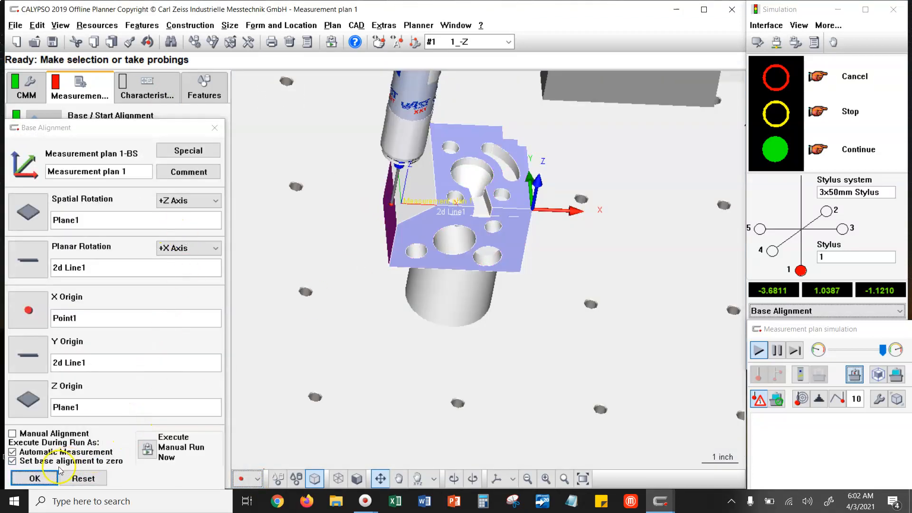
click(54, 476)
Step: Open CMM Operation, move its window off the model and switch it to the base alignment
drag(447, 279, 415, 243)
scroll(380, 274, down, 5)
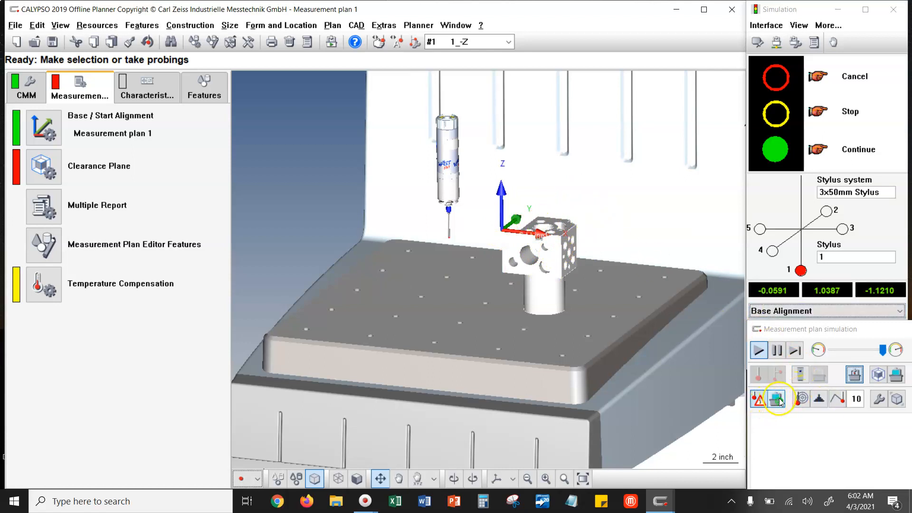
click(771, 430)
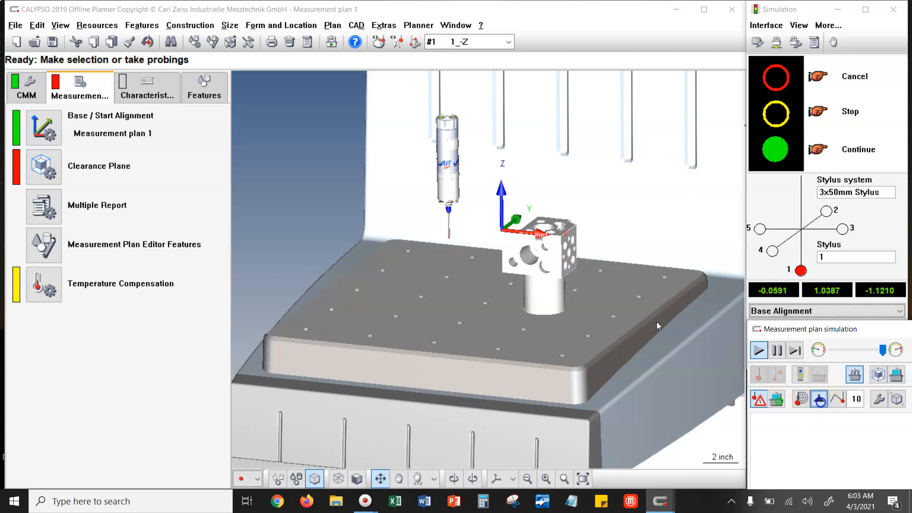
click(817, 398)
drag(435, 171, 160, 145)
click(49, 179)
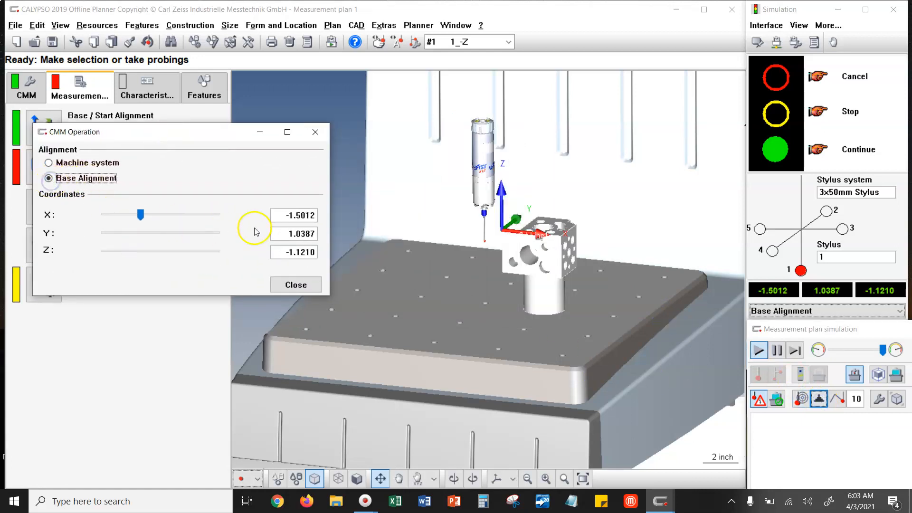
Step: Move the probe to X 0, Y 0 and Z 1 in the base alignment
click(143, 234)
click(139, 252)
drag(281, 214, 362, 219)
text(0)
drag(288, 234, 337, 234)
text(0)
drag(291, 254, 350, 255)
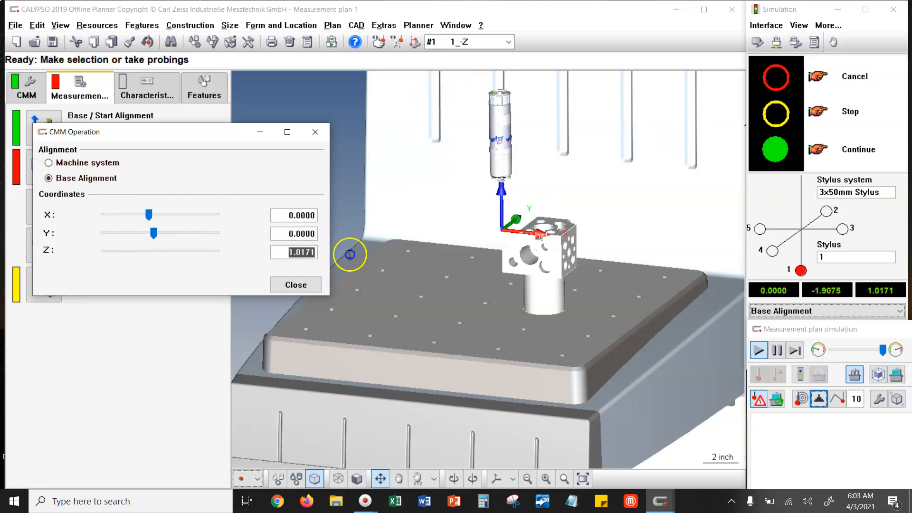
text(1)
key(Tab)
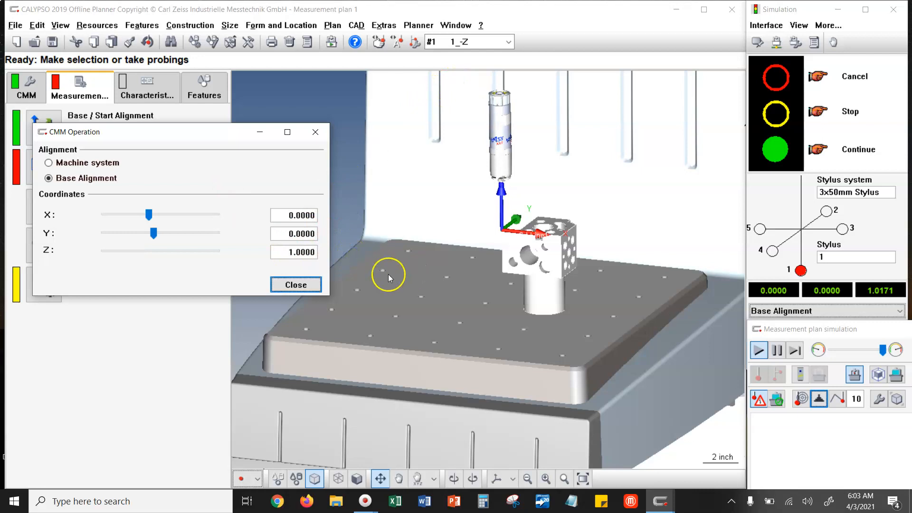
Step: Lower the probe to Z 0 in the base alignment, check the stylus tip against the origin and close CMM Operation
drag(564, 230, 537, 218)
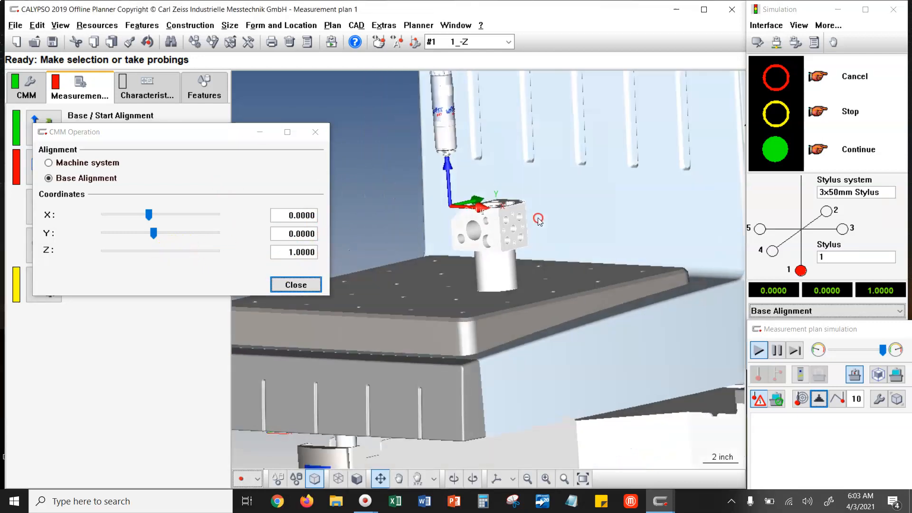
scroll(537, 218, up, 4)
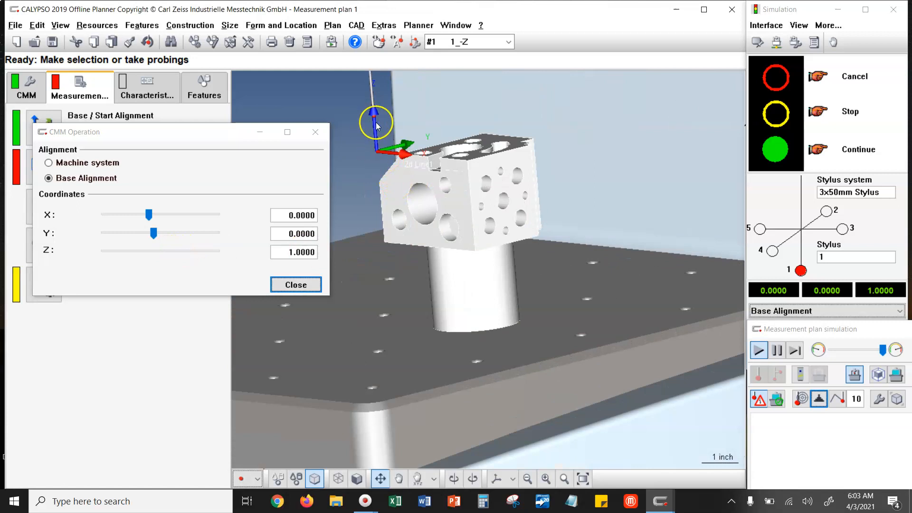
click(292, 251)
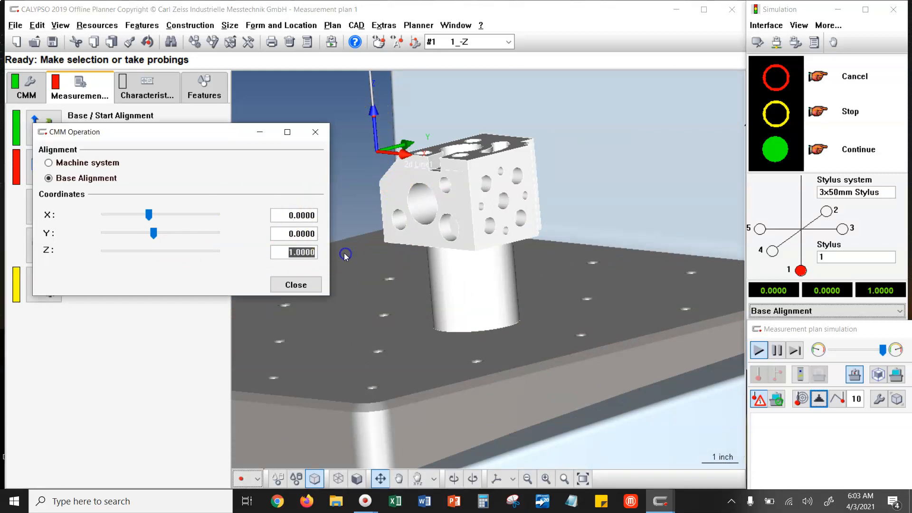
text(0)
key(Return)
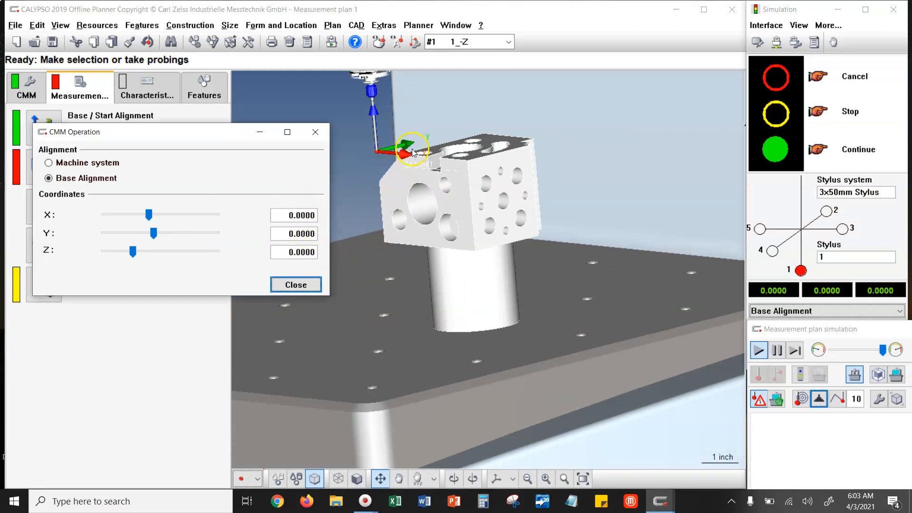
drag(334, 133, 437, 200)
right_drag(436, 200, 439, 170)
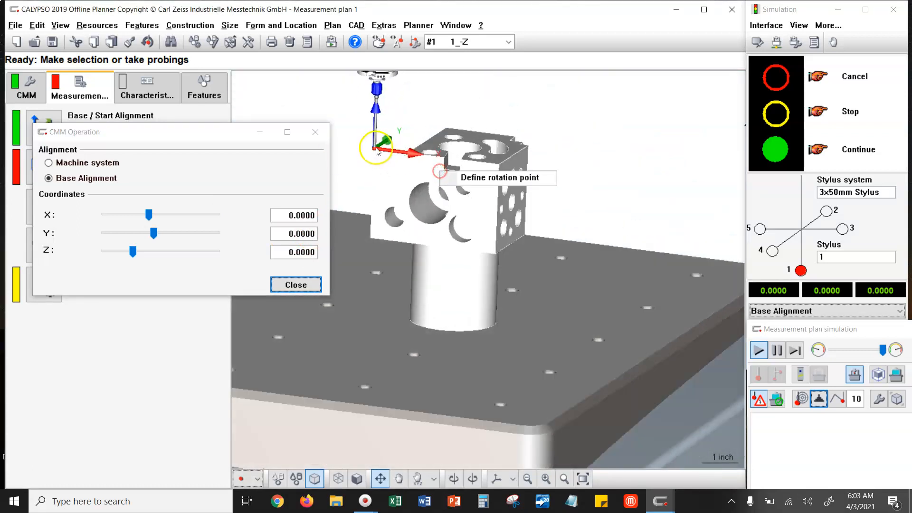
click(315, 134)
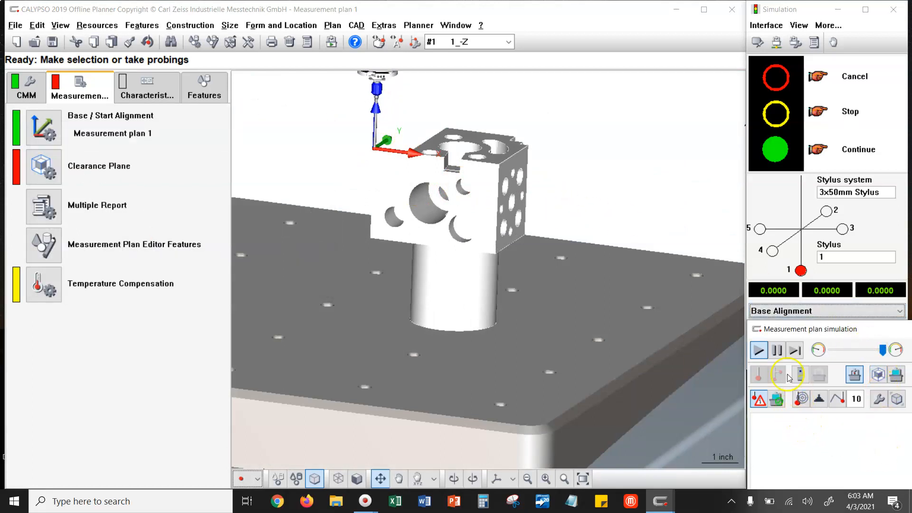
Step: Examine the cube, the base alignment's axes and the probe from several sides on the CMM table
drag(572, 203, 548, 224)
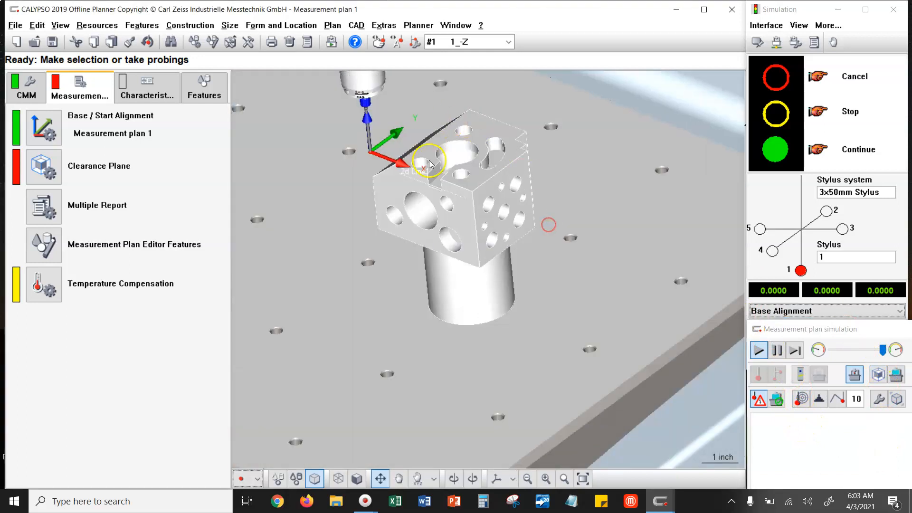
drag(478, 227, 619, 285)
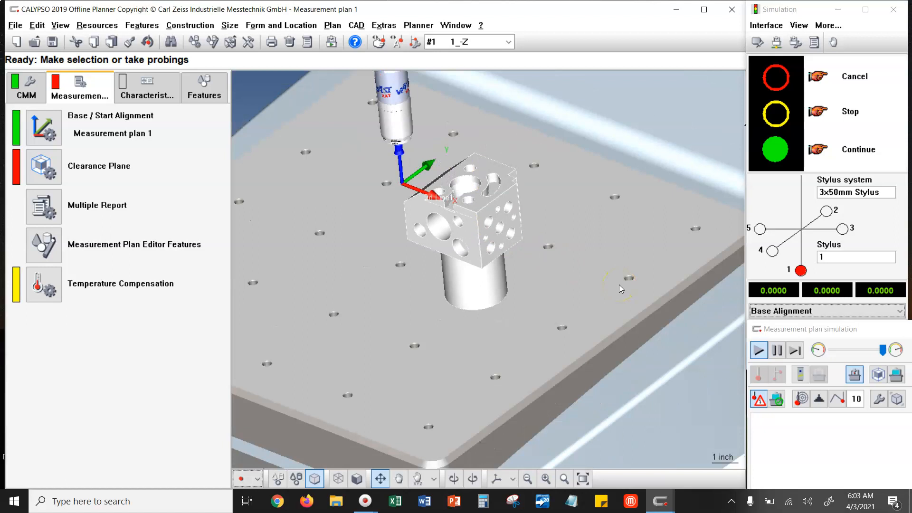
drag(619, 287, 442, 204)
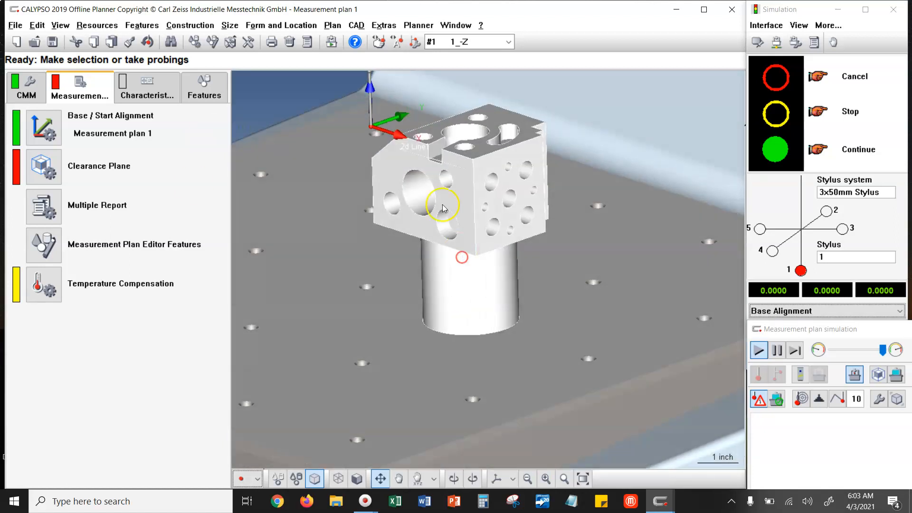
drag(437, 263, 454, 301)
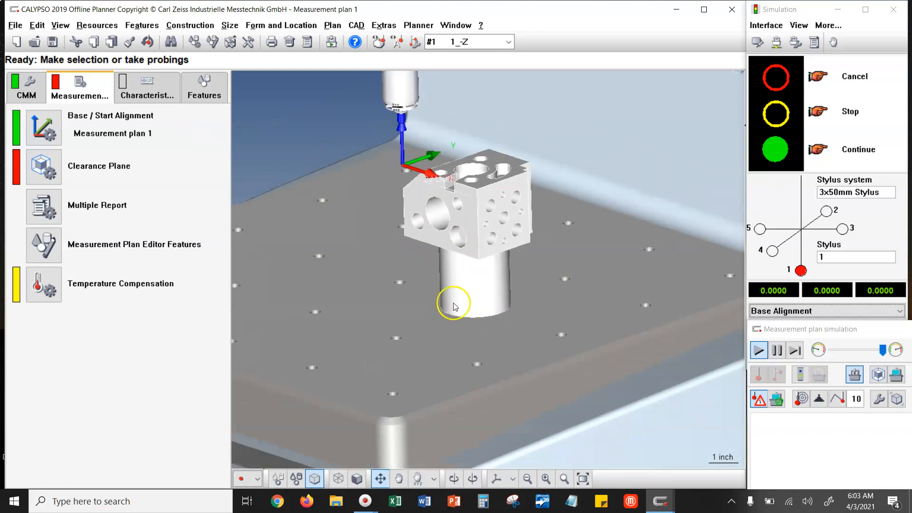
drag(497, 172, 439, 192)
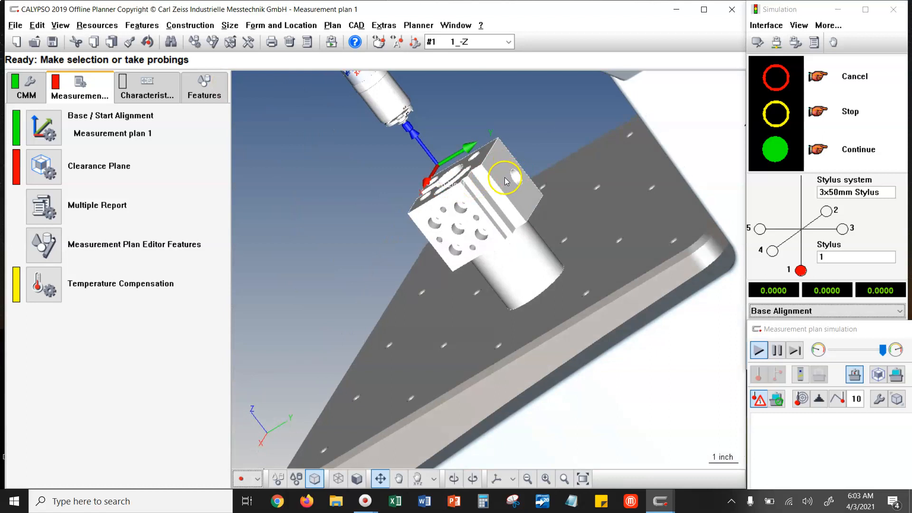
mouse_move(464, 279)
mouse_down()
mouse_move(538, 263)
mouse_move(545, 240)
mouse_up()
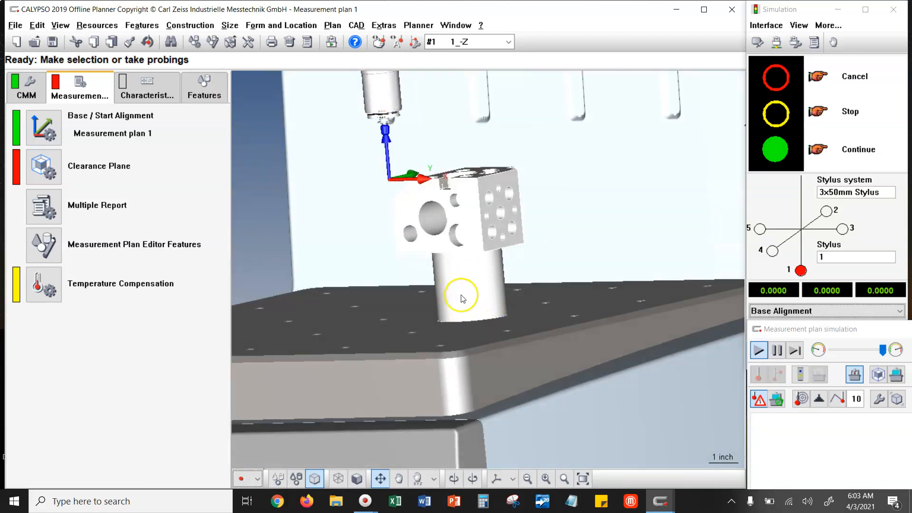
scroll(522, 275, down, 5)
drag(543, 217, 532, 253)
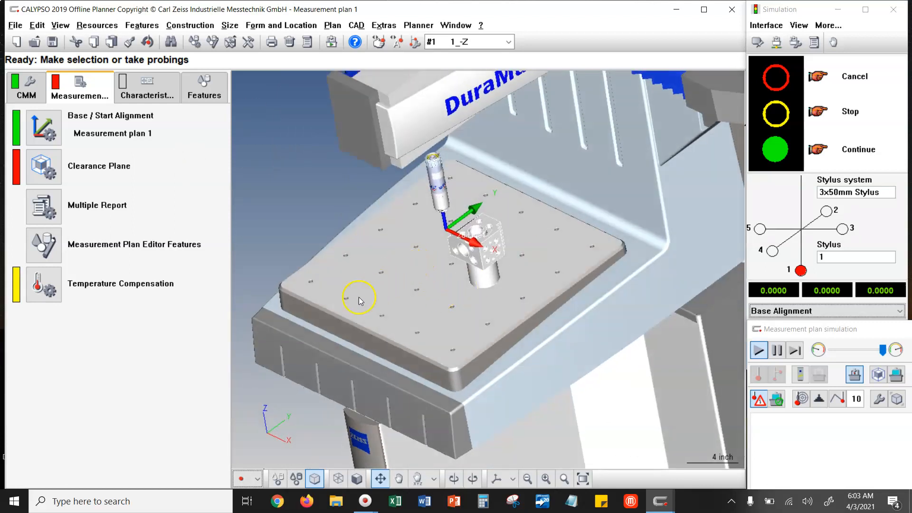
Step: Close all measurement plans without a storage check
click(15, 25)
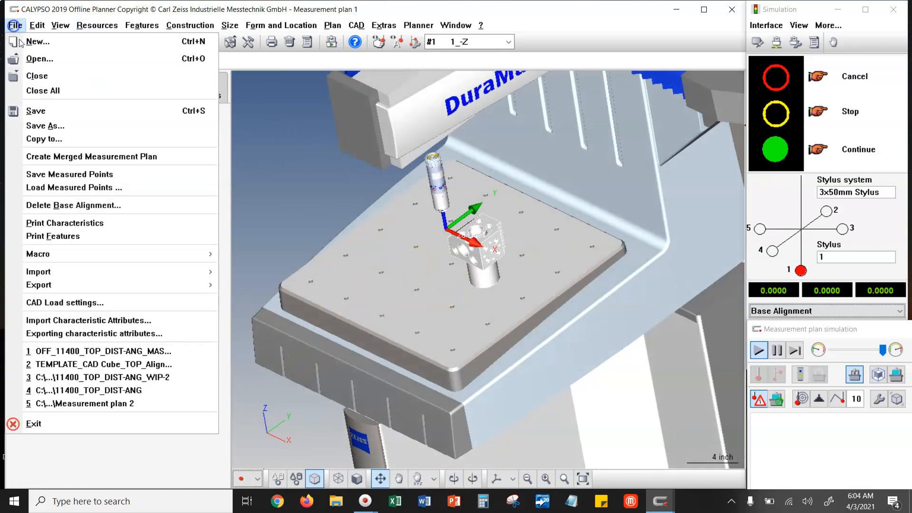
click(38, 90)
click(113, 109)
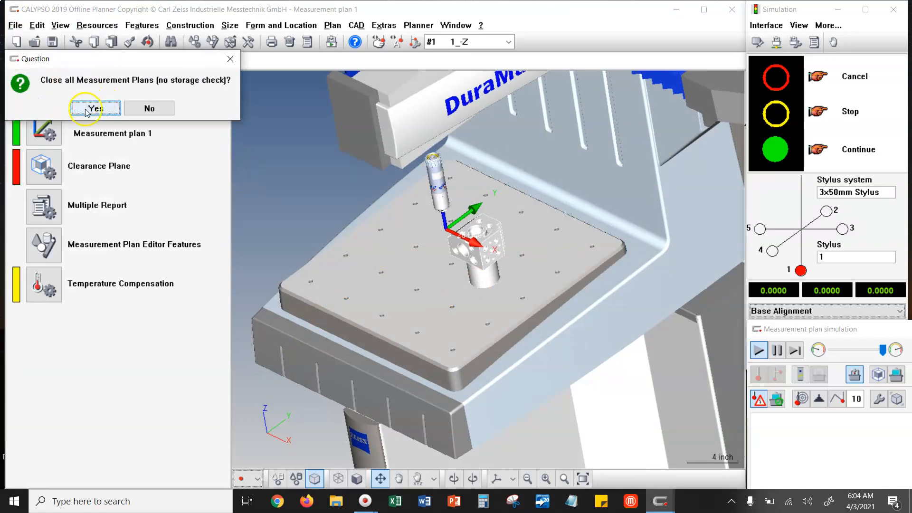